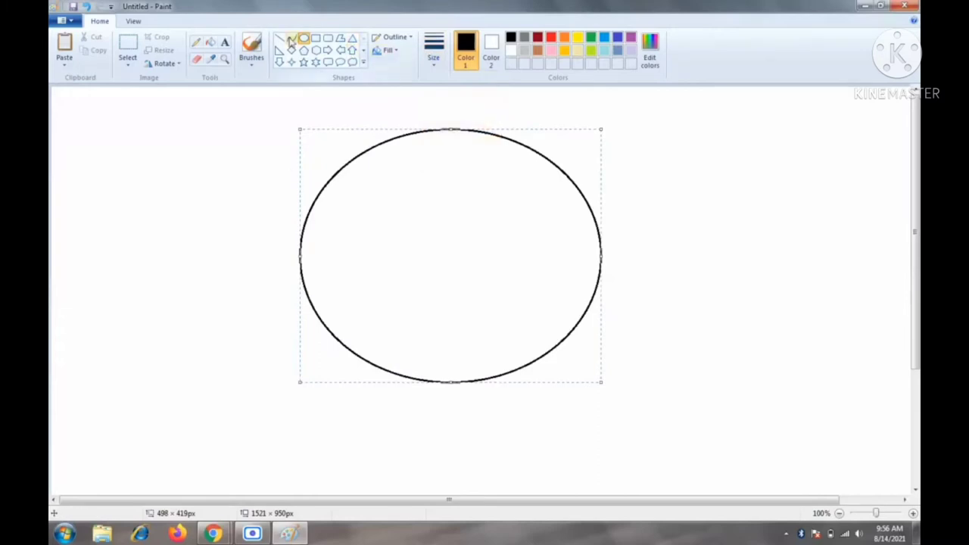
Step: Draw a smaller ellipse about 233 × 210 px overlapping the upper-left edge of the large ellipse
click(304, 38)
drag(261, 117, 404, 244)
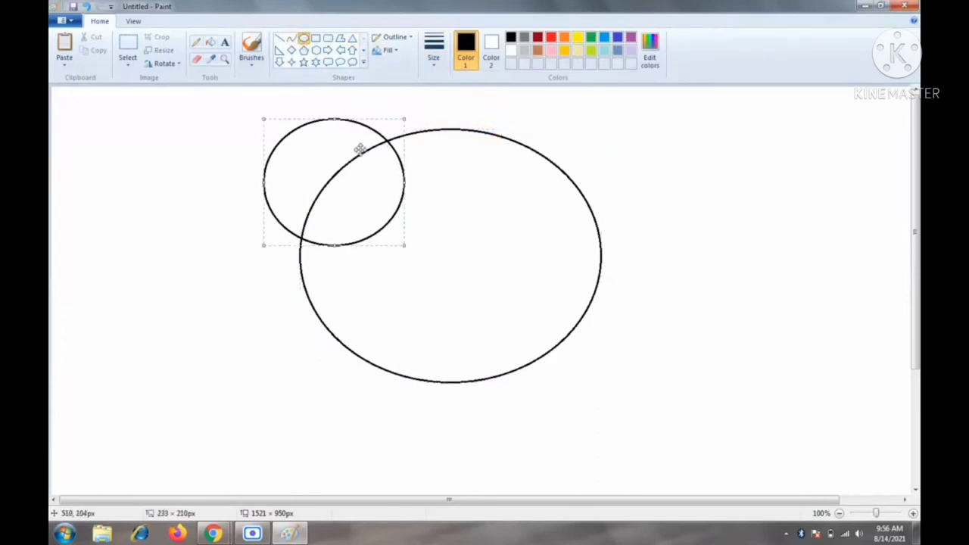
mouse_move(368, 183)
mouse_down()
mouse_move(375, 170)
mouse_move(379, 184)
mouse_up()
click(405, 256)
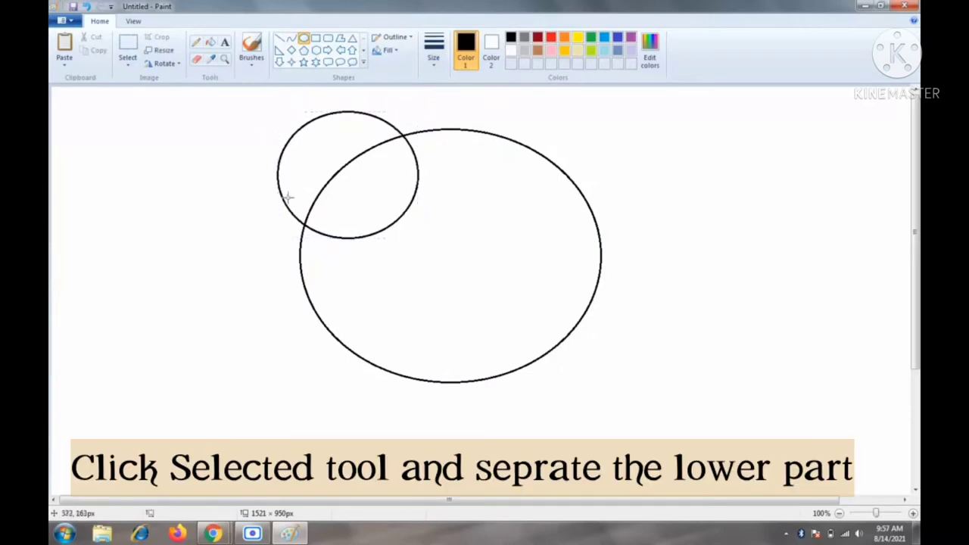
Step: Select the lower part of the large ellipse, about 566 × 180 px, and delete it to leave the outline open below
click(127, 47)
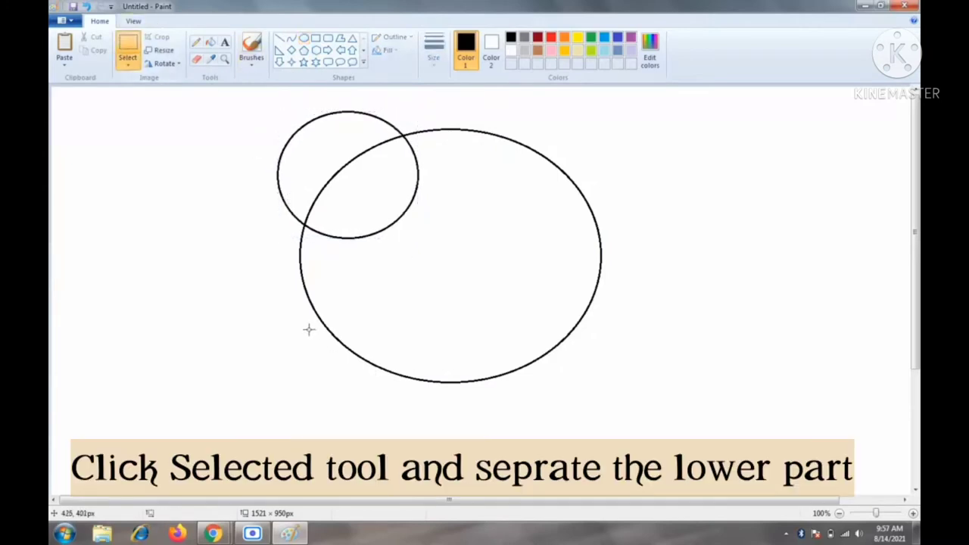
drag(308, 328, 646, 436)
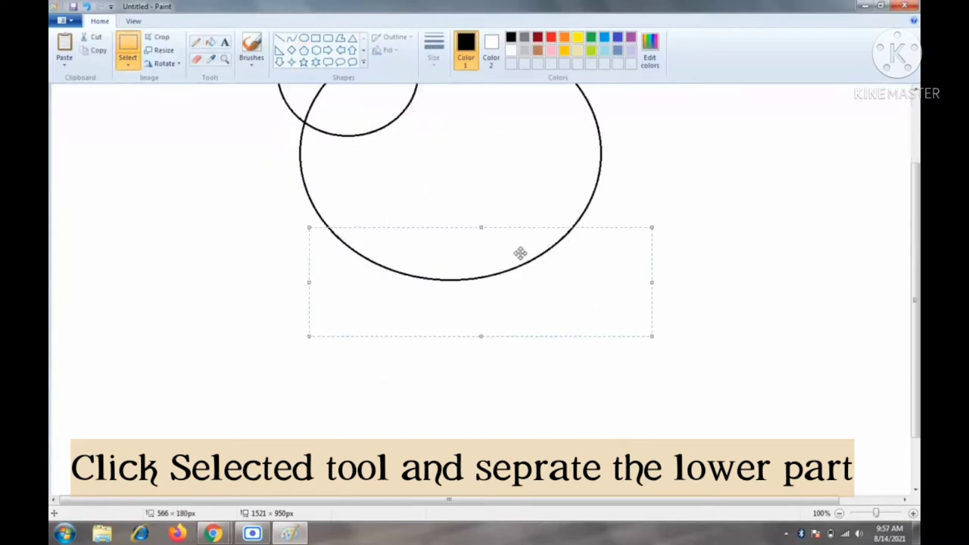
drag(519, 253, 640, 320)
key(Delete)
scroll(641, 320, up, 3)
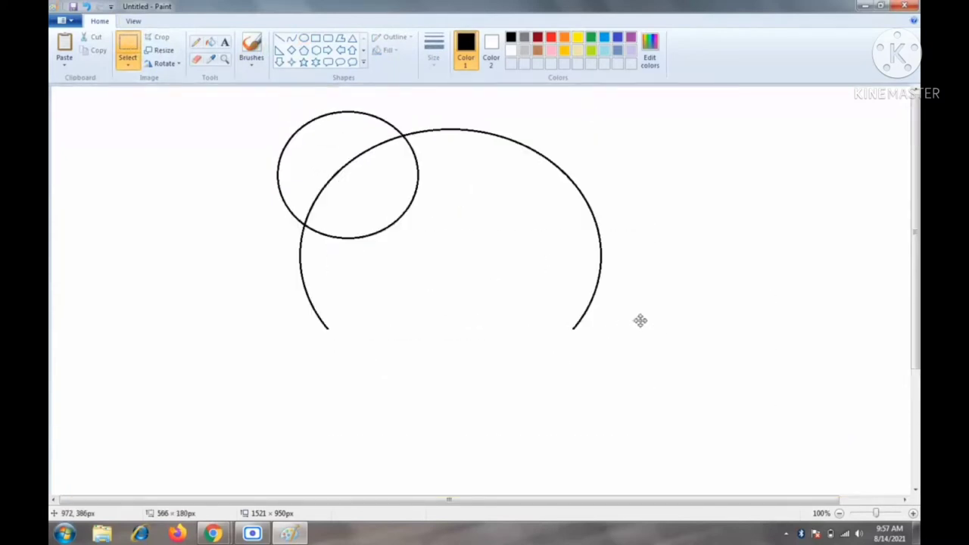
Step: Draw a small circle about 131 × 121 px touching the left open end of the large outline
click(304, 38)
mouse_move(315, 326)
mouse_down()
mouse_move(409, 431)
mouse_move(397, 401)
mouse_up()
drag(365, 361, 366, 354)
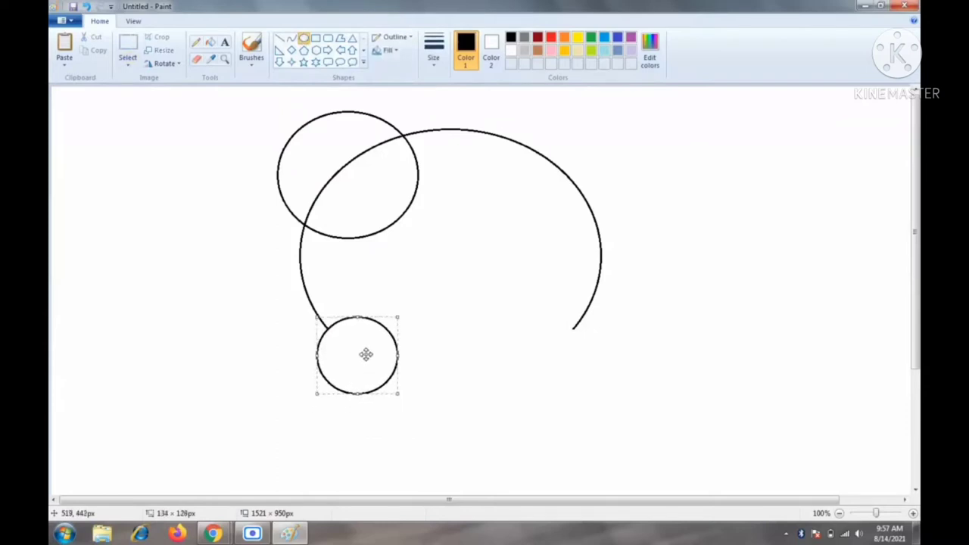
drag(399, 397, 397, 391)
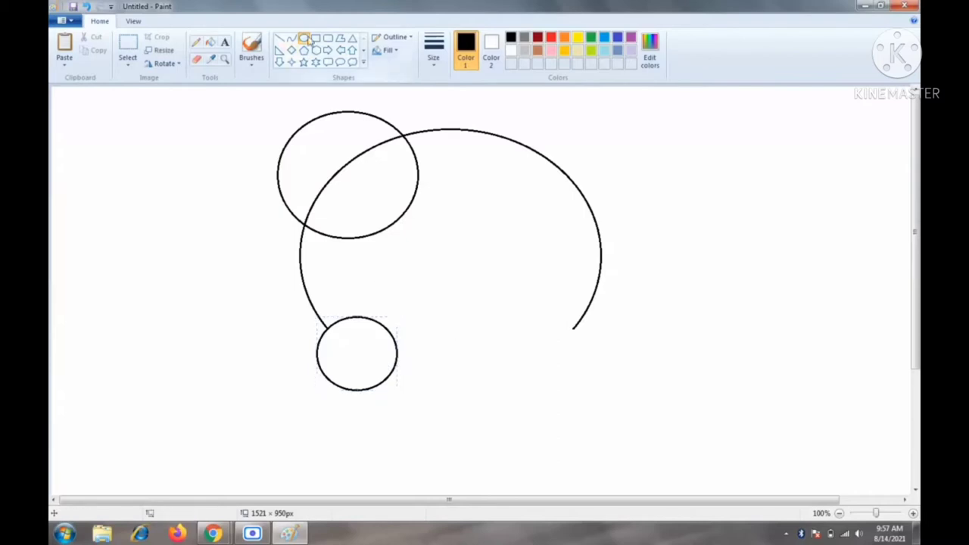
Step: Draw a second circle matching the small one, about 131 × 121 px, and place it at the right open end of the large outline
mouse_move(412, 279)
mouse_down()
mouse_move(469, 348)
mouse_move(487, 354)
mouse_up()
mouse_move(459, 318)
mouse_down()
mouse_move(394, 356)
mouse_move(363, 353)
mouse_move(396, 356)
mouse_up()
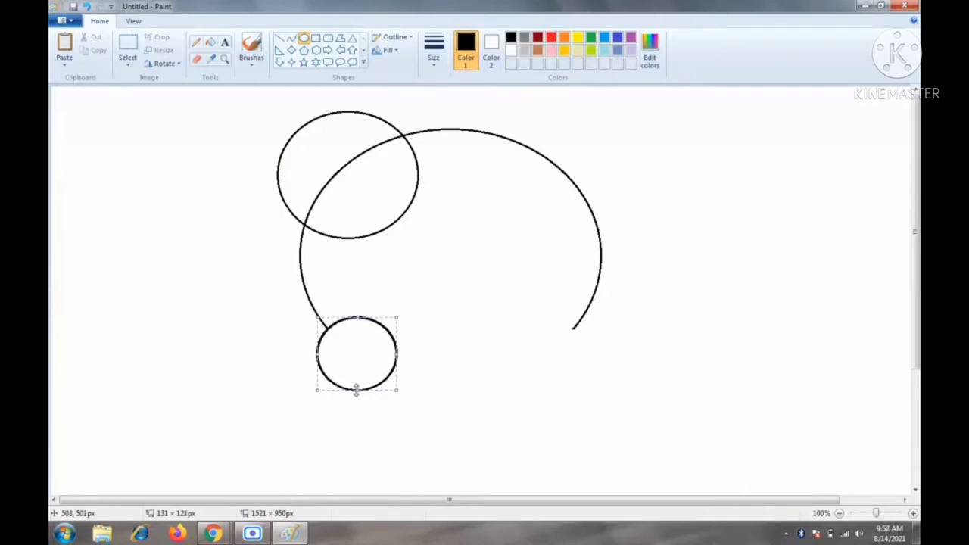
drag(397, 352, 546, 346)
click(603, 357)
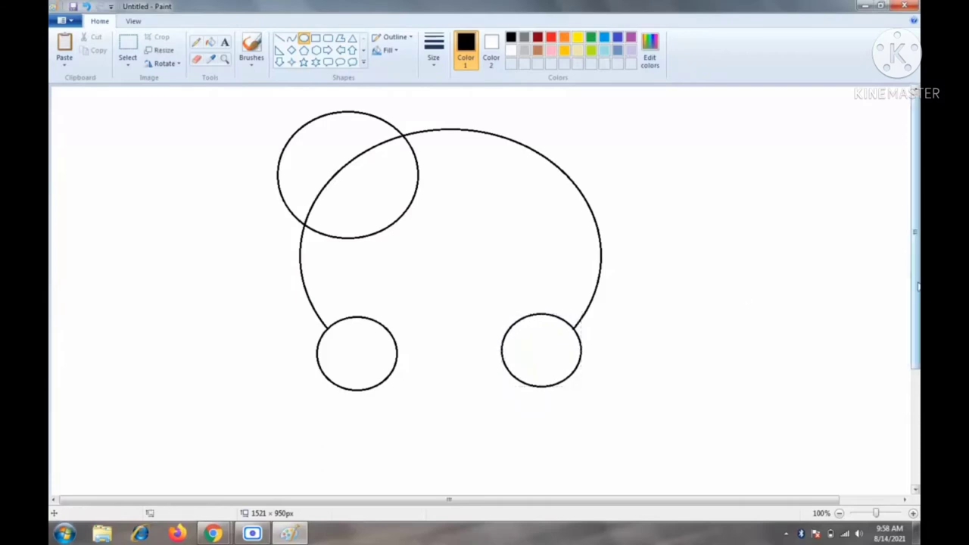
Step: Draw a heart about 173 × 160 px that fits exactly between the two small circles
scroll(744, 297, down, 2)
scroll(756, 509, right, 1)
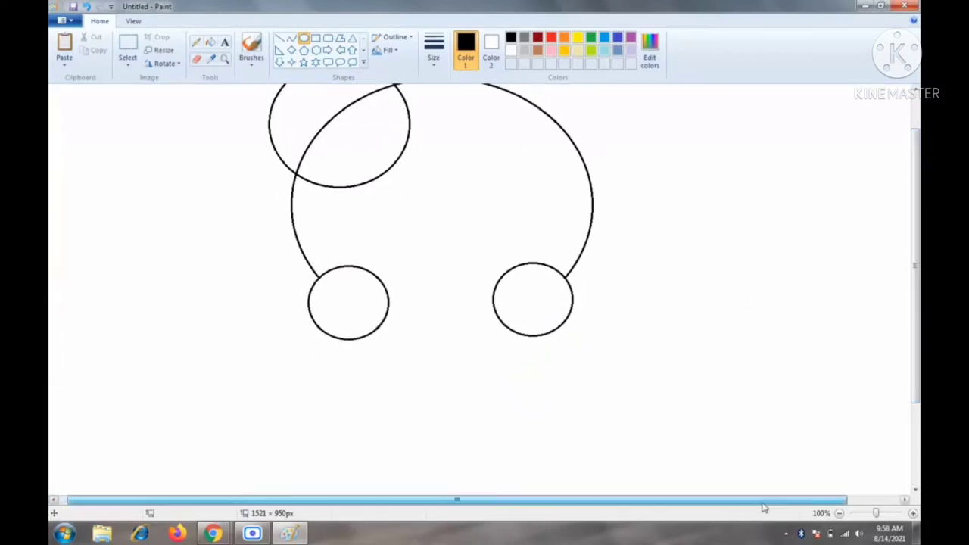
click(365, 66)
click(280, 63)
drag(404, 345, 530, 249)
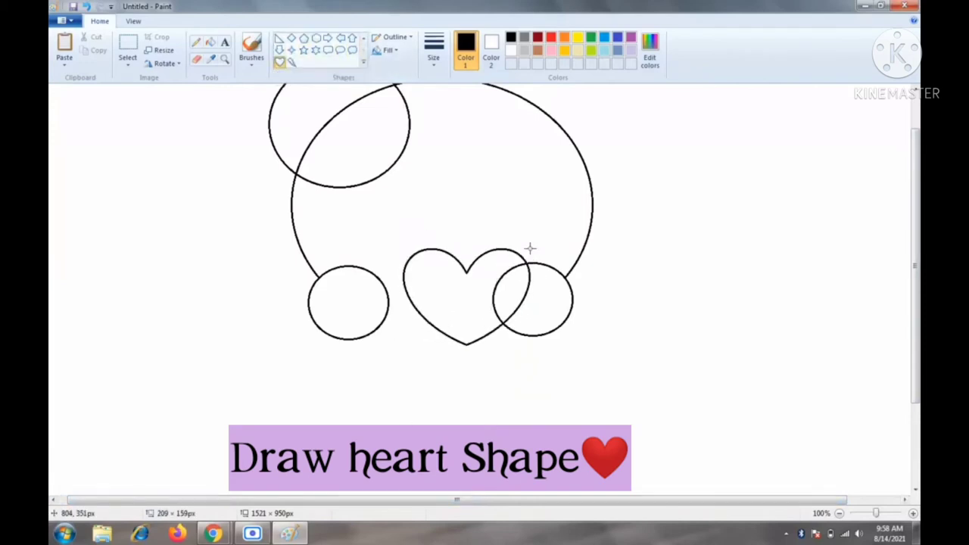
mouse_move(472, 283)
mouse_down()
mouse_move(452, 311)
mouse_move(500, 316)
mouse_move(460, 326)
mouse_move(491, 318)
mouse_up()
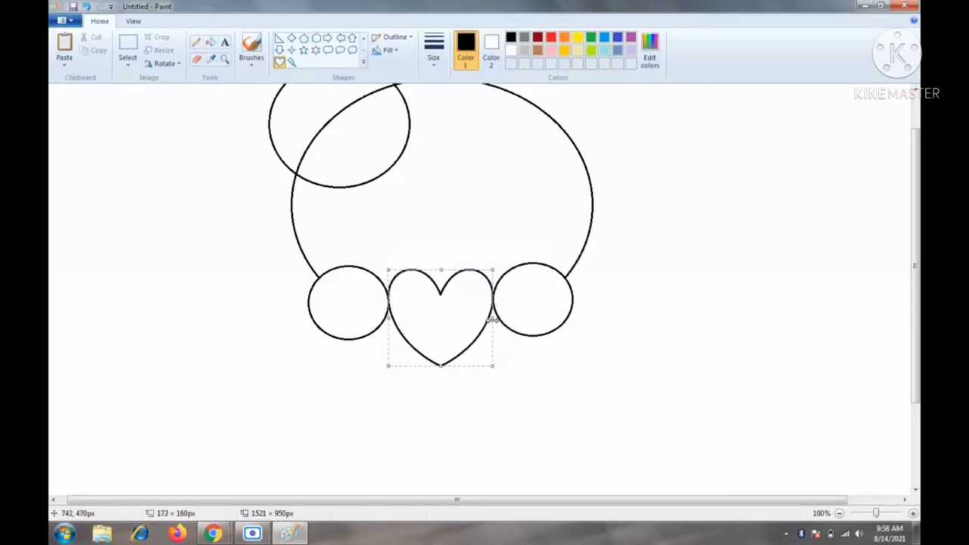
click(535, 373)
Step: Draw an inner circle about 96 × 96 px inside the small circle left of the heart, offset toward the heart
scroll(692, 393, up, 2)
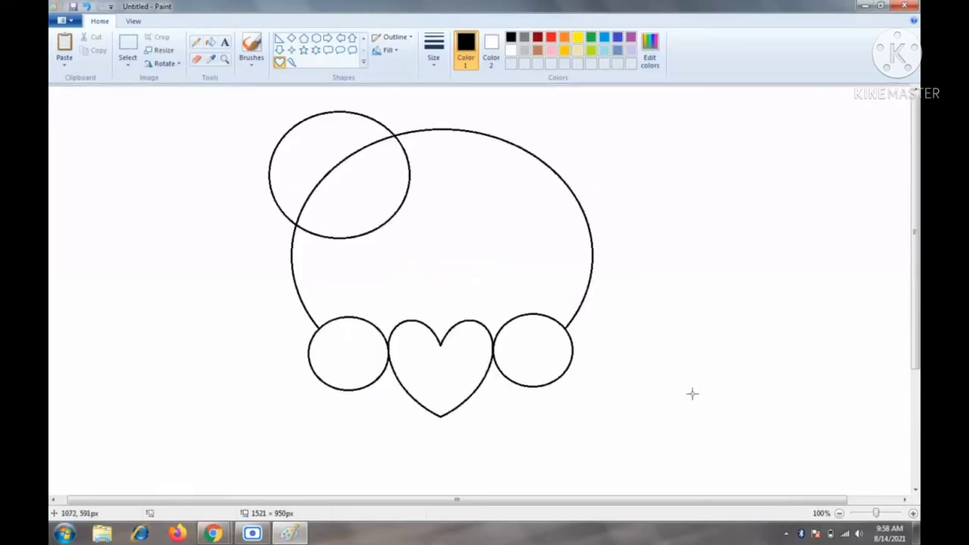
click(363, 37)
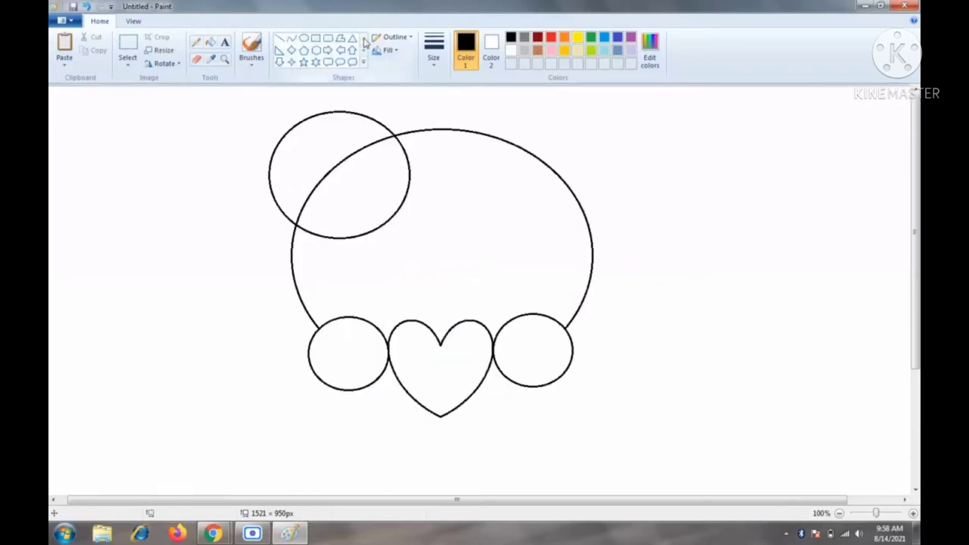
click(304, 38)
mouse_move(326, 335)
mouse_down()
mouse_move(369, 385)
mouse_move(385, 385)
mouse_up()
drag(353, 333, 352, 326)
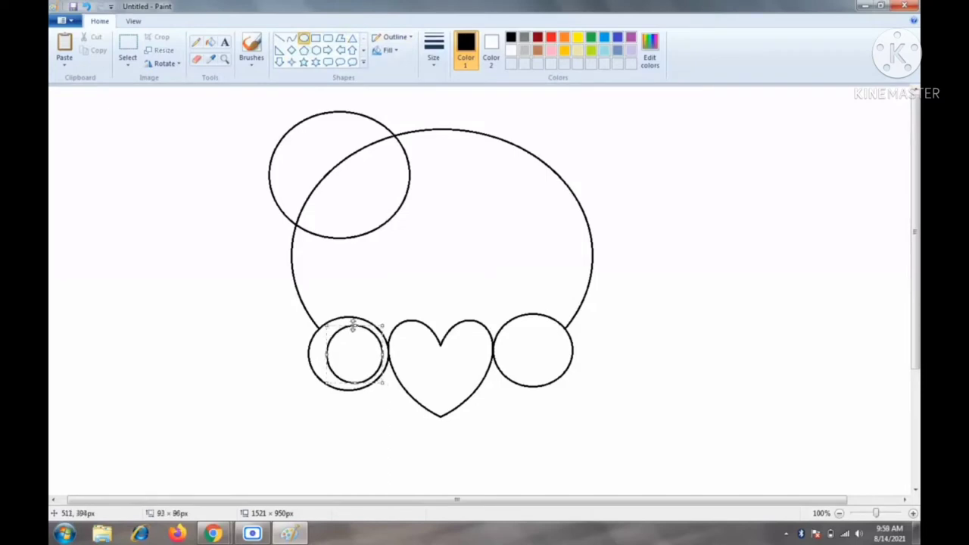
drag(377, 356, 383, 355)
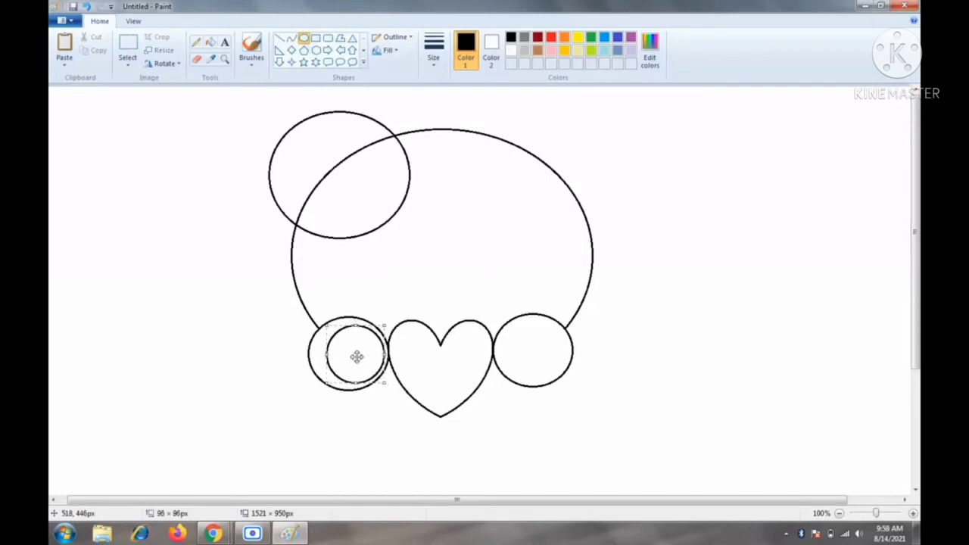
click(398, 429)
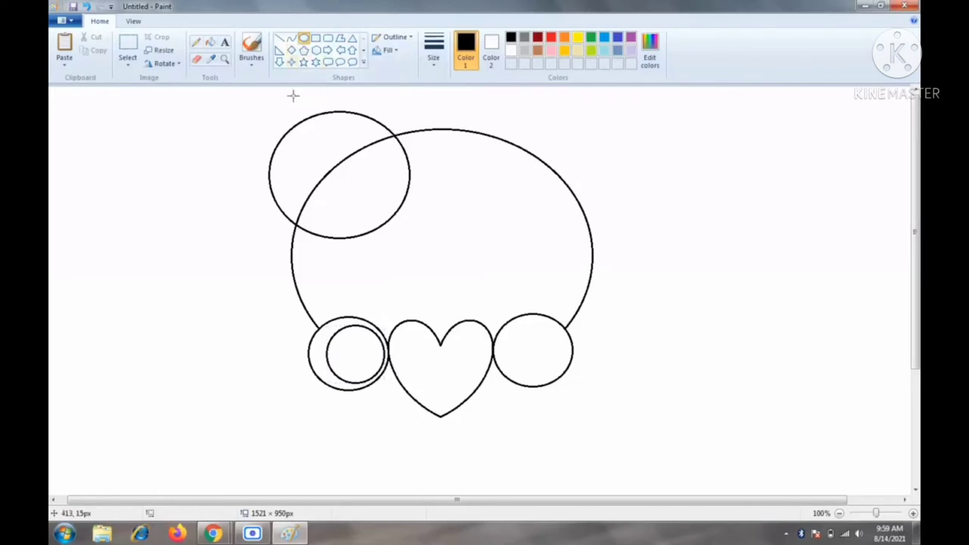
Step: Erase the part of the upper-left circle that lies inside the large outline, leaving only the outer ear arc
drag(877, 514, 884, 514)
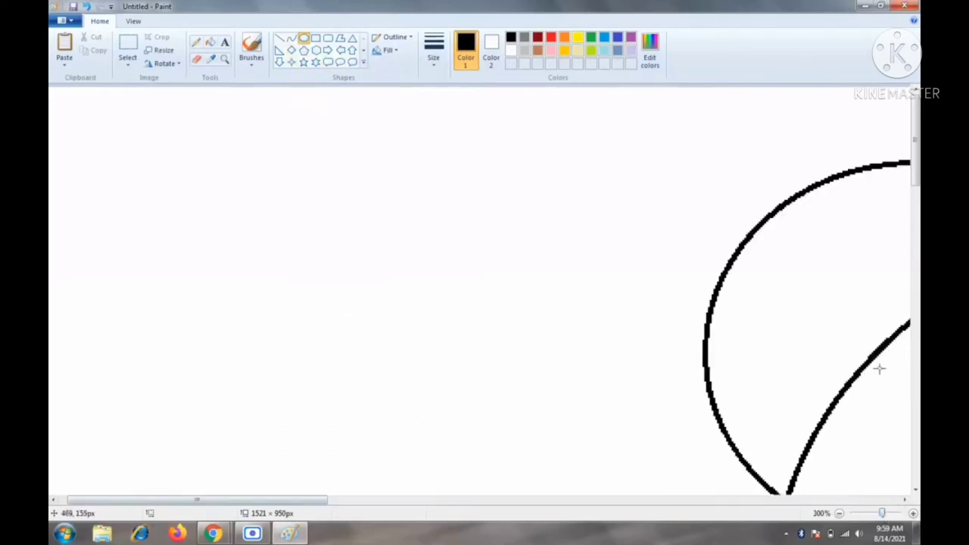
drag(916, 168, 916, 218)
drag(313, 501, 426, 521)
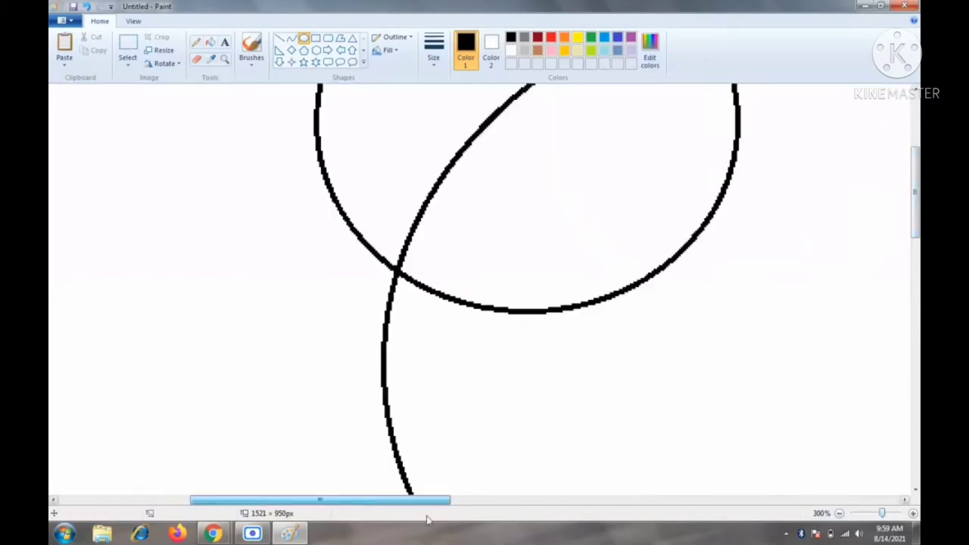
drag(915, 216, 916, 195)
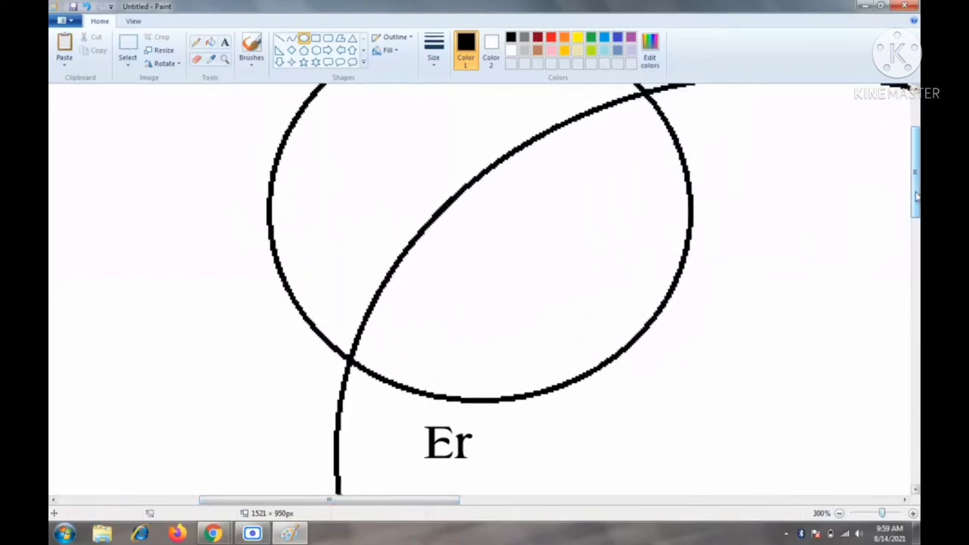
click(196, 59)
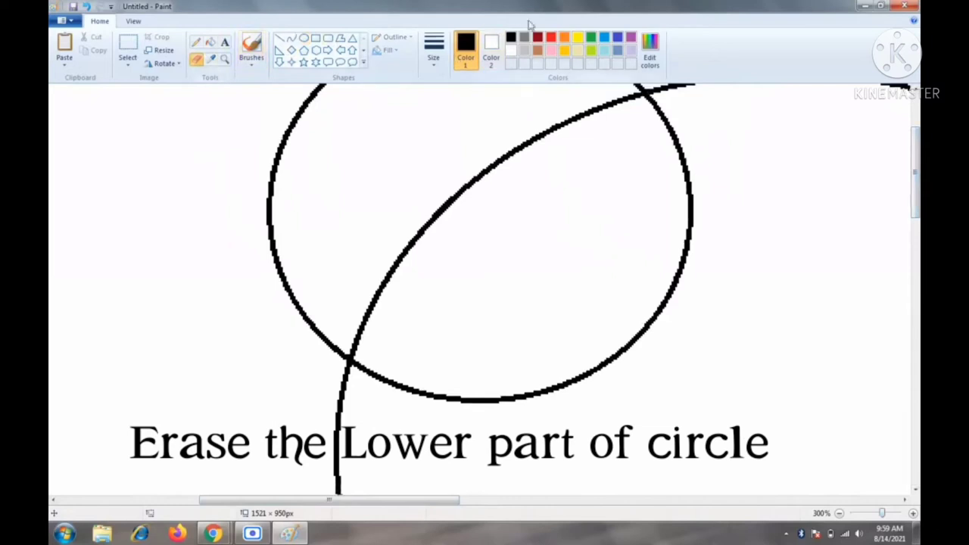
click(511, 50)
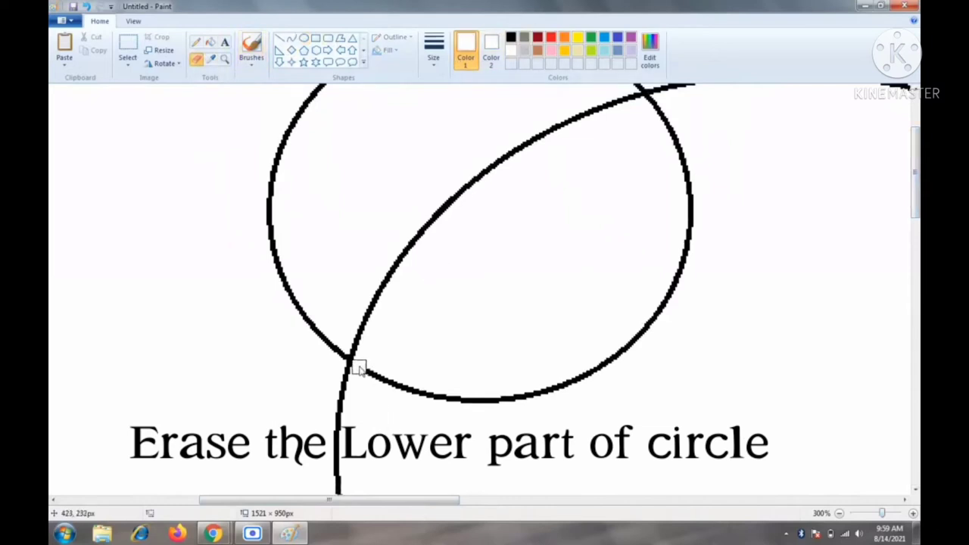
mouse_move(360, 369)
mouse_down()
mouse_move(521, 407)
mouse_move(502, 402)
mouse_move(633, 353)
mouse_move(546, 397)
mouse_move(644, 308)
mouse_move(630, 341)
mouse_move(664, 302)
mouse_move(674, 255)
mouse_move(701, 282)
mouse_move(675, 282)
mouse_move(690, 216)
mouse_move(684, 151)
mouse_move(654, 106)
mouse_up()
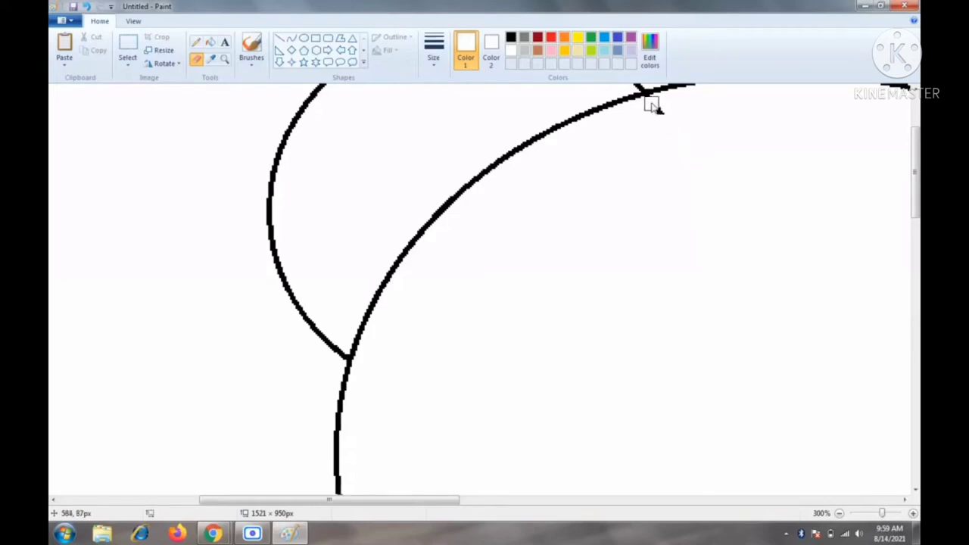
Step: Draw a circle about 86 × 89 px inside the left half of the large outline, above the left small circle
scroll(664, 147, down, 10)
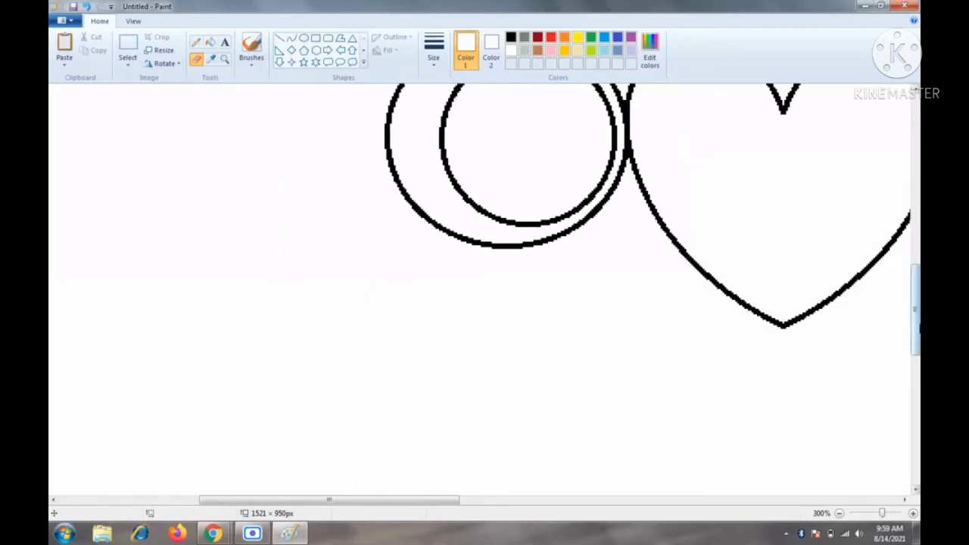
click(871, 515)
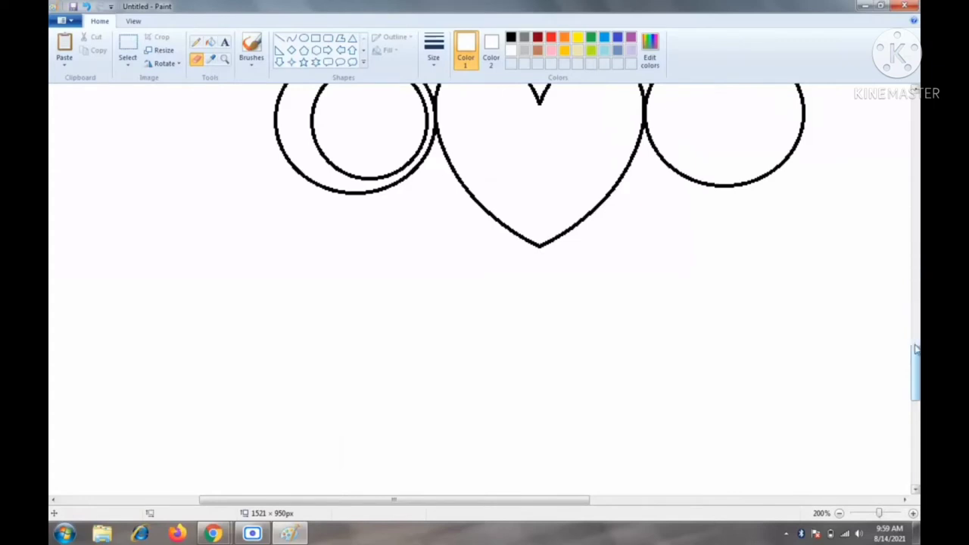
scroll(916, 349, down, 3)
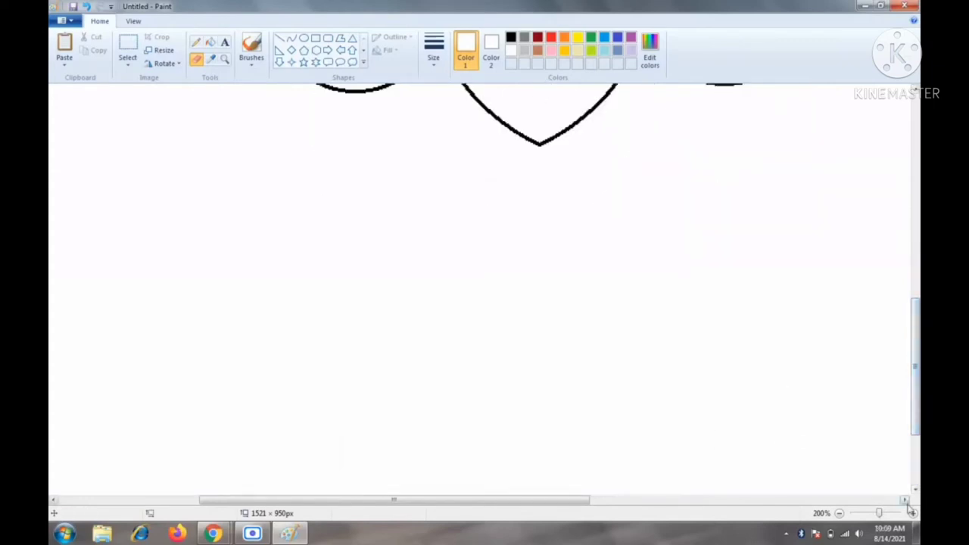
click(876, 514)
drag(917, 255, 917, 135)
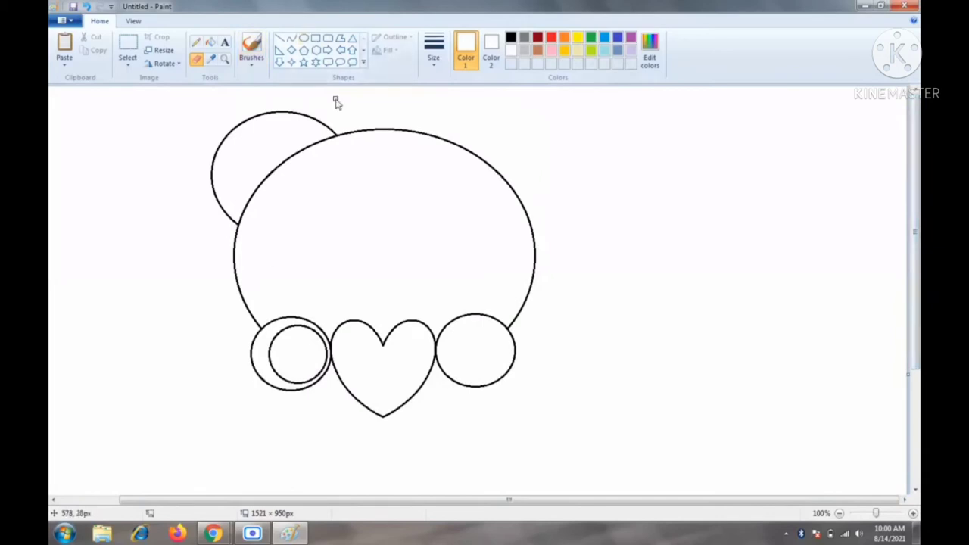
click(303, 39)
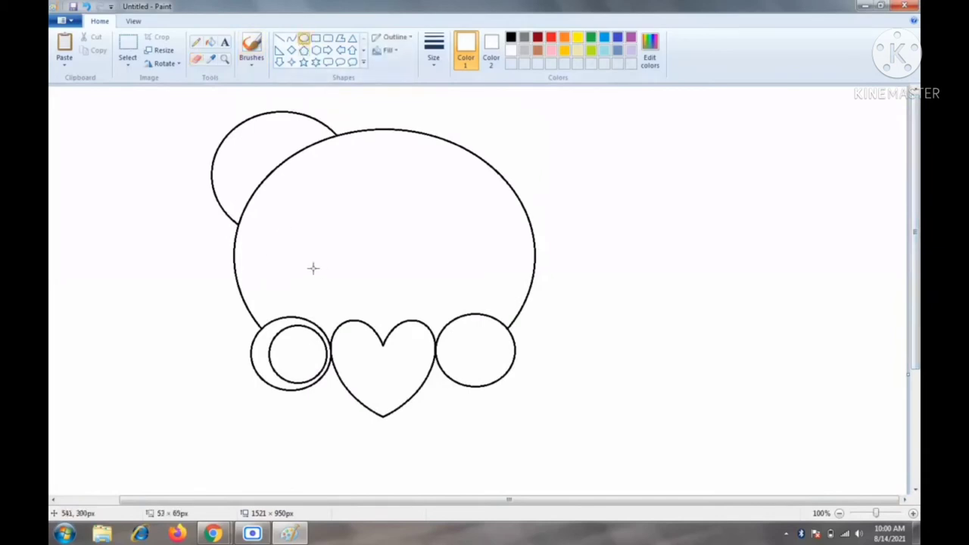
mouse_move(313, 243)
mouse_down()
mouse_move(281, 229)
mouse_move(297, 283)
mouse_move(341, 222)
mouse_move(334, 228)
mouse_up()
key(alt+v)
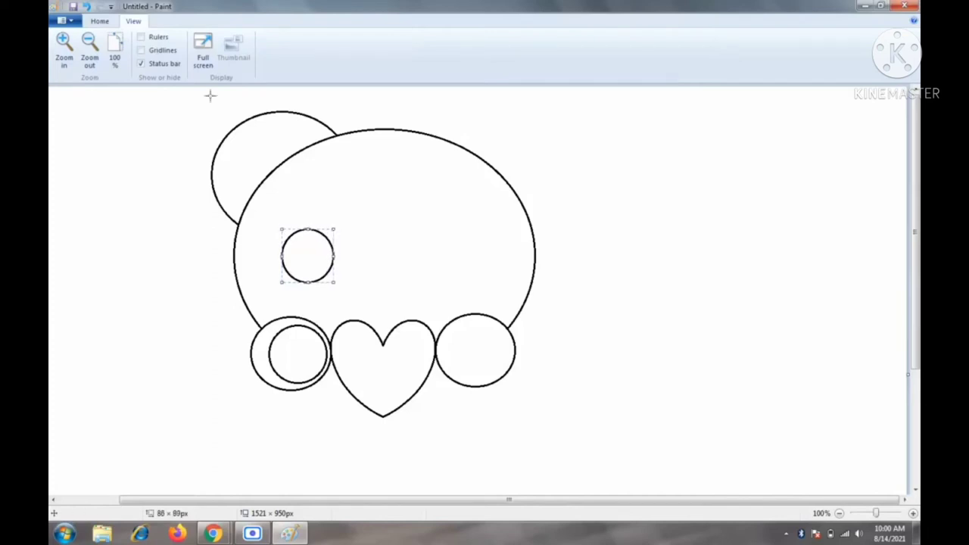
Step: Draw a slanted black line spanning about 48 × 99 px upward from the upper-left side of the new circle inside the head
click(106, 22)
click(280, 38)
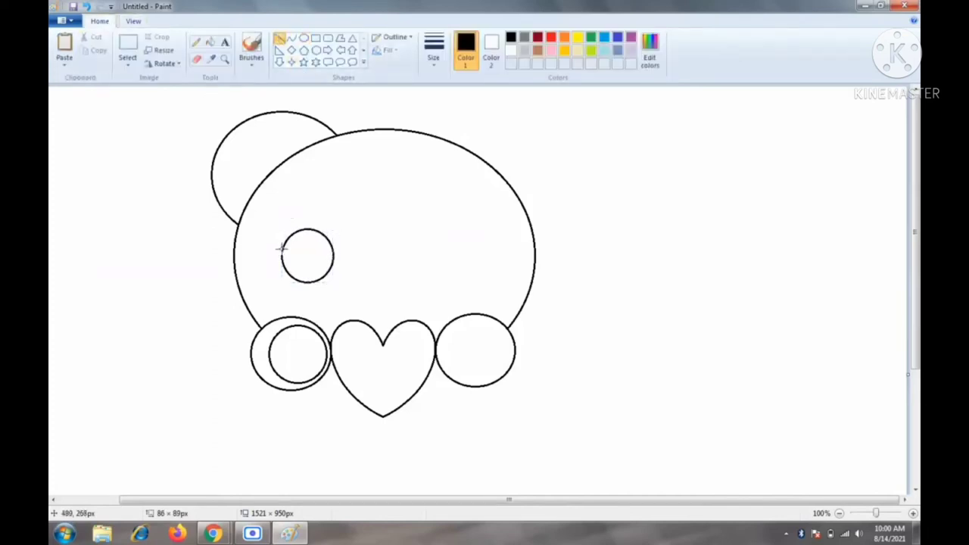
mouse_move(288, 230)
mouse_down()
mouse_move(309, 191)
mouse_move(294, 226)
mouse_move(299, 216)
mouse_up()
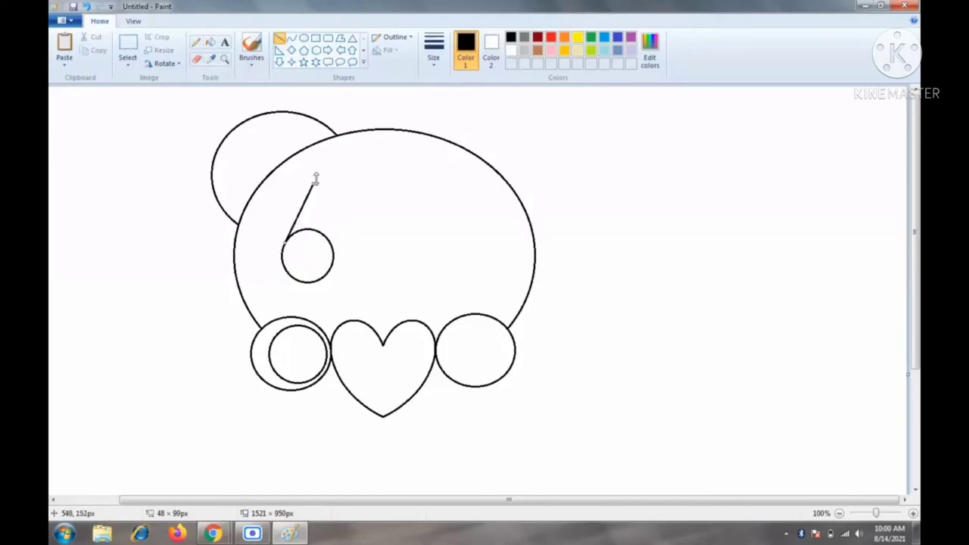
Step: Draw a larger circle about 105 × 103 px against the upper end of the slanted line, above the first circle
click(304, 38)
drag(322, 184, 371, 233)
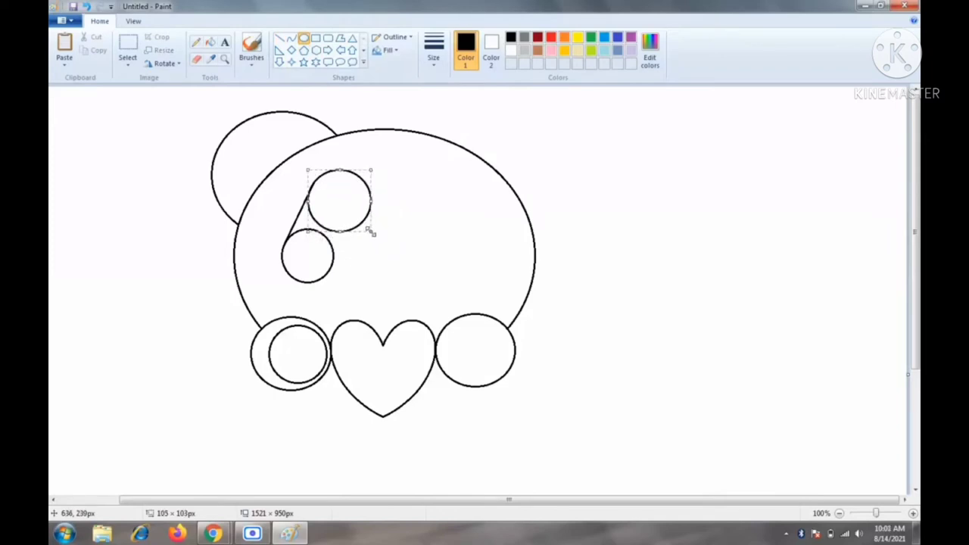
click(413, 212)
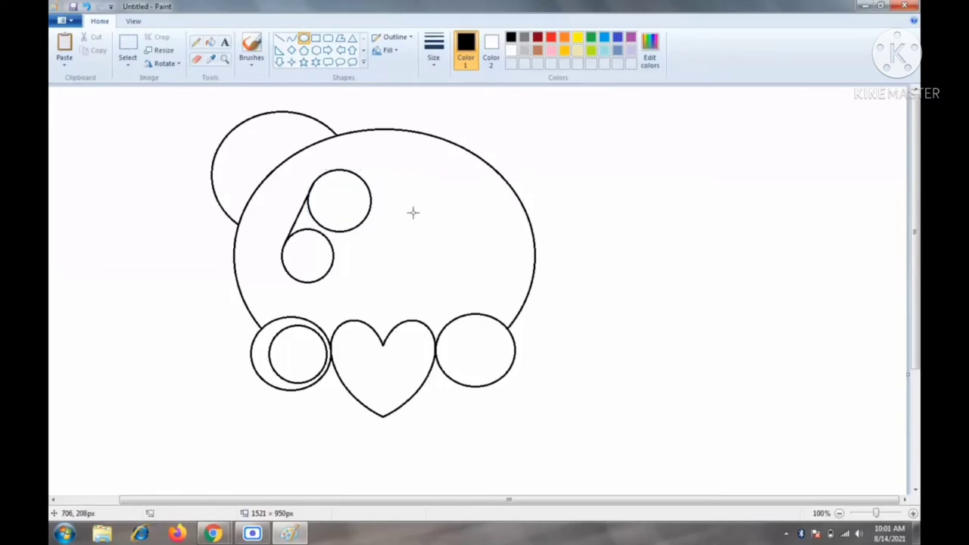
Step: Draw a straight line joining the right side of the lower circle to the lower-right side of the upper circle inside the head
click(279, 38)
drag(332, 262, 359, 224)
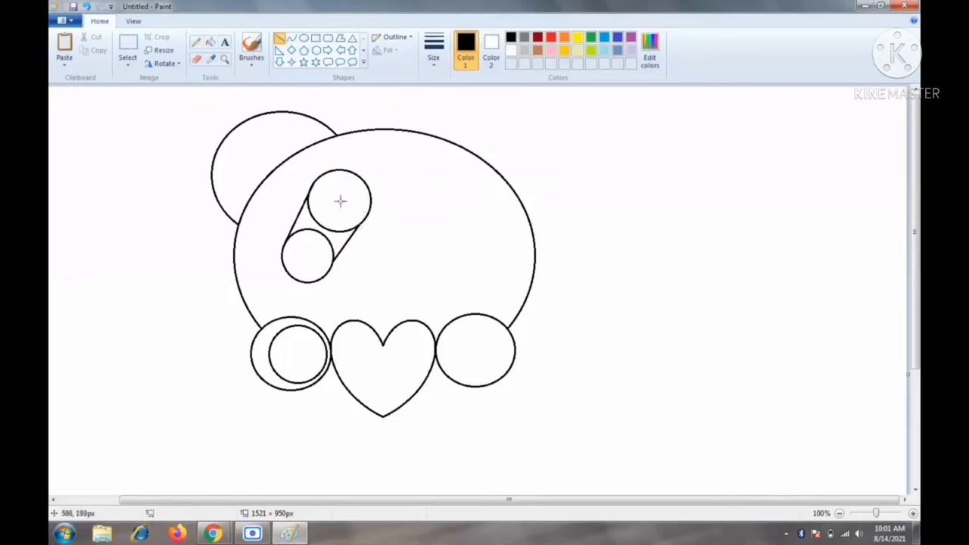
drag(880, 514, 884, 515)
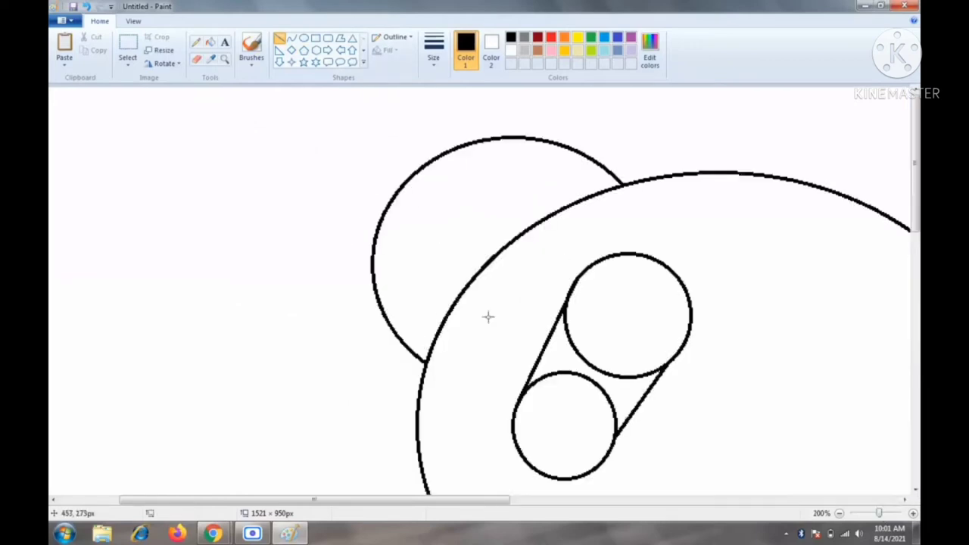
Step: Erase the inner arcs of the two joined circles so only the capsule-shaped outline of the eye patch remains
click(196, 59)
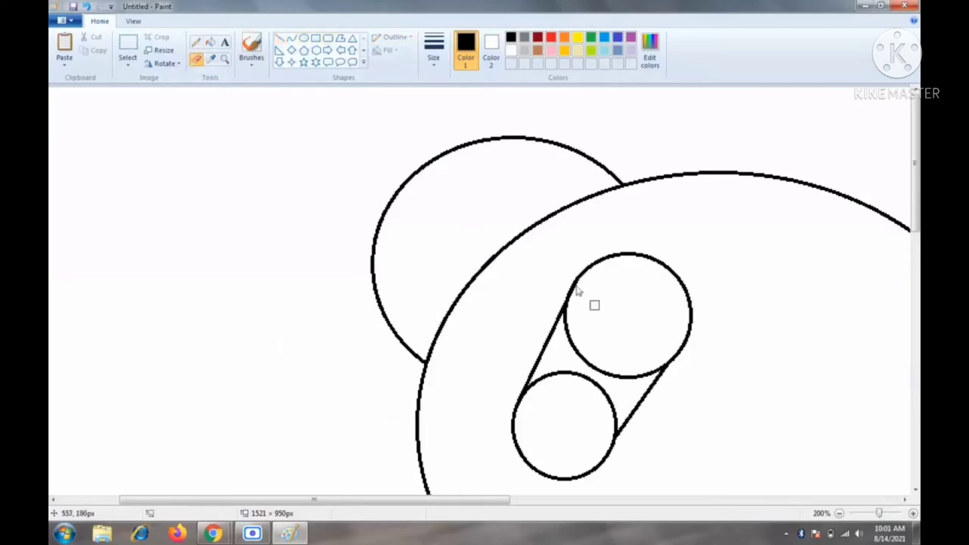
mouse_move(568, 317)
mouse_down()
mouse_move(581, 375)
mouse_move(584, 355)
mouse_move(621, 381)
mouse_up()
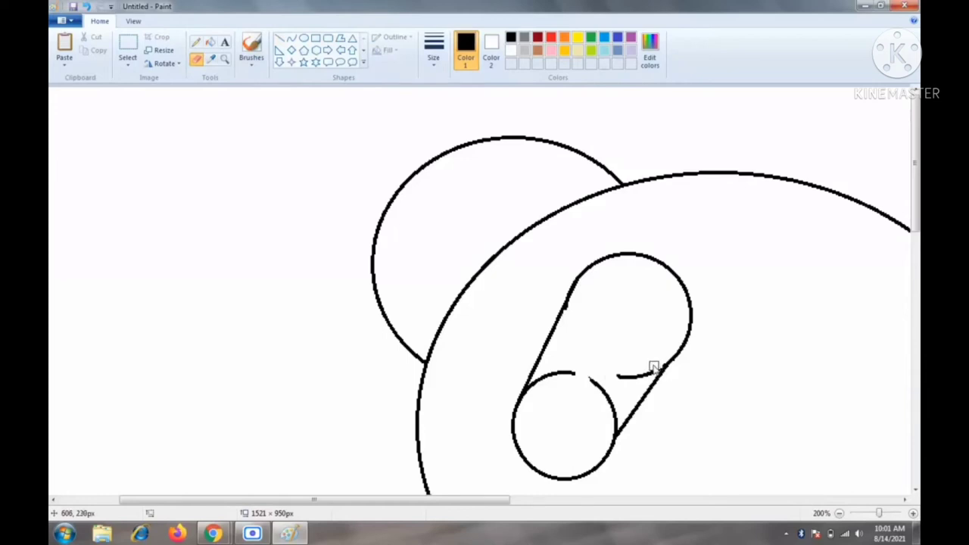
mouse_move(653, 367)
mouse_down()
mouse_move(624, 401)
mouse_move(639, 376)
mouse_move(611, 387)
mouse_move(614, 439)
mouse_up()
click(89, 7)
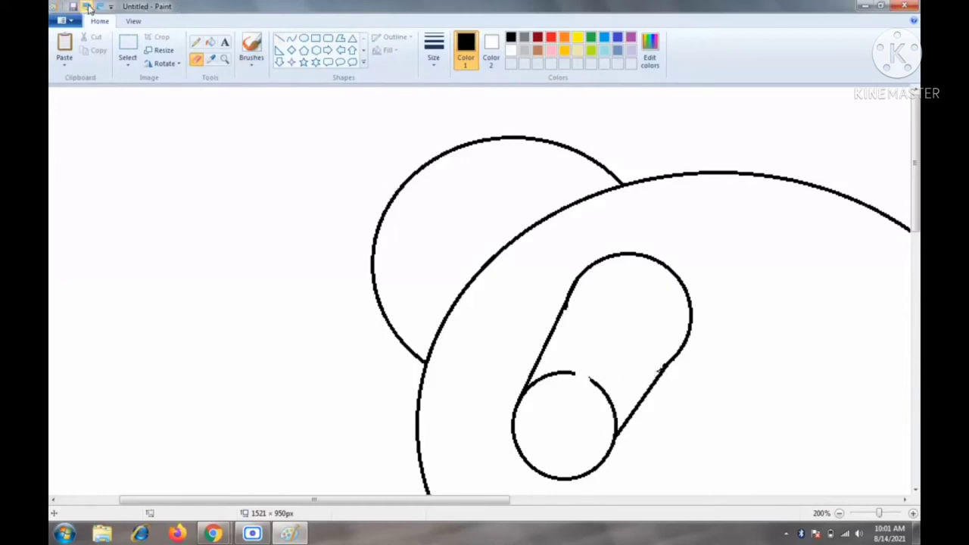
drag(531, 393, 533, 385)
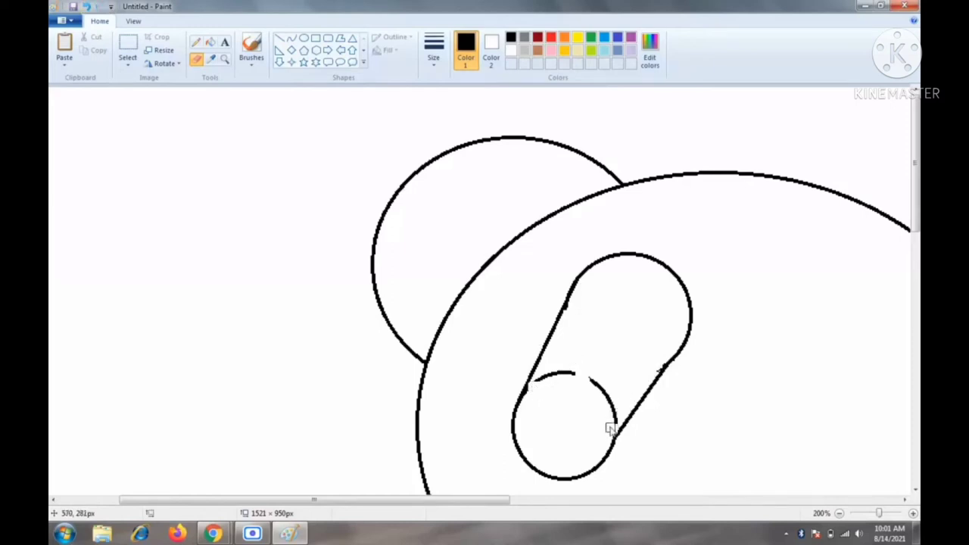
mouse_move(614, 424)
mouse_down()
mouse_move(587, 379)
mouse_move(544, 382)
mouse_up()
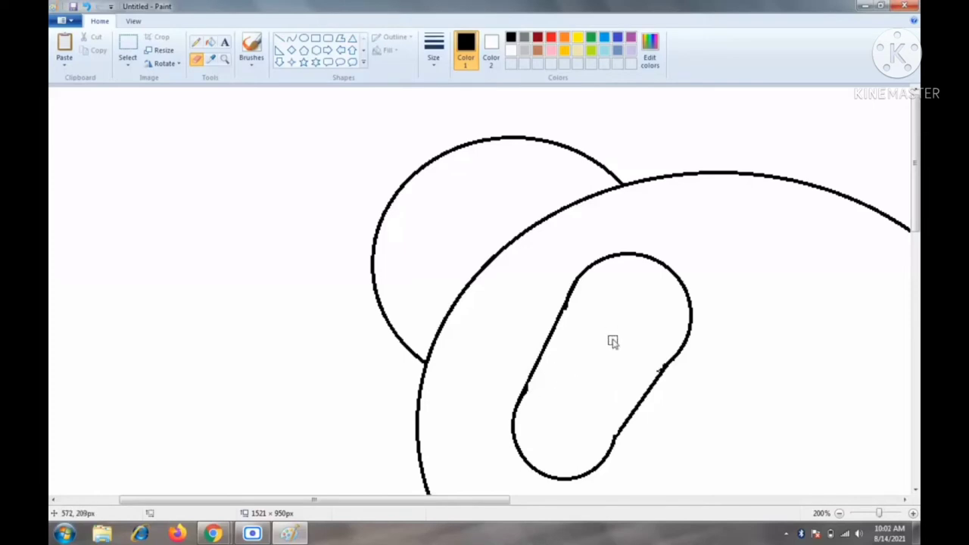
Step: Draw a circle in the upper end of the eye patch and a smaller one, about 51 × 52 px, touching its lower edge
click(303, 38)
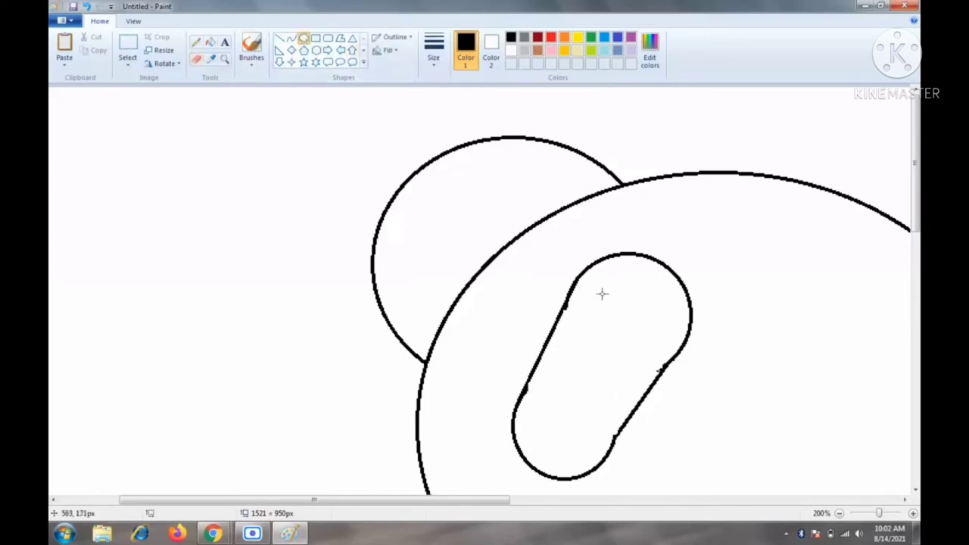
mouse_move(595, 285)
mouse_down()
mouse_move(680, 360)
mouse_move(671, 366)
mouse_up()
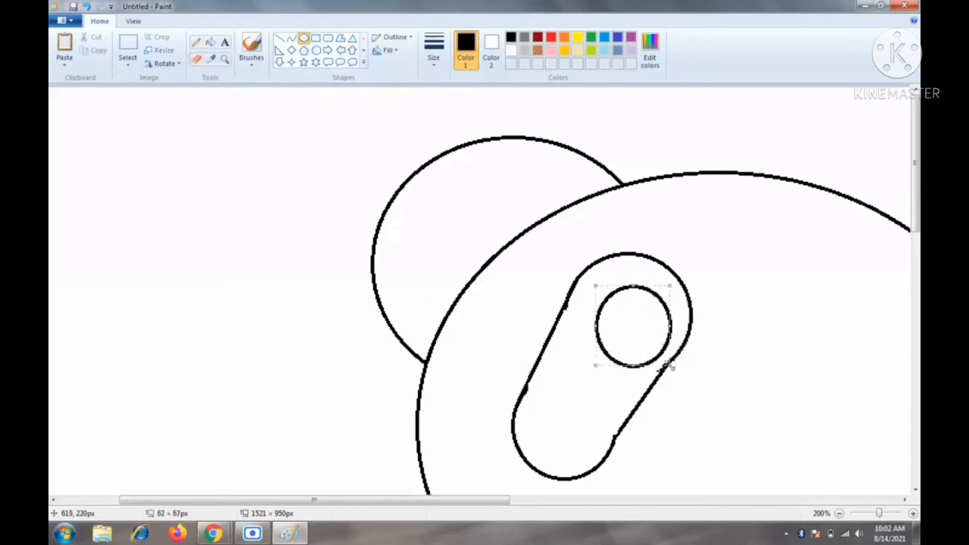
drag(593, 288, 581, 278)
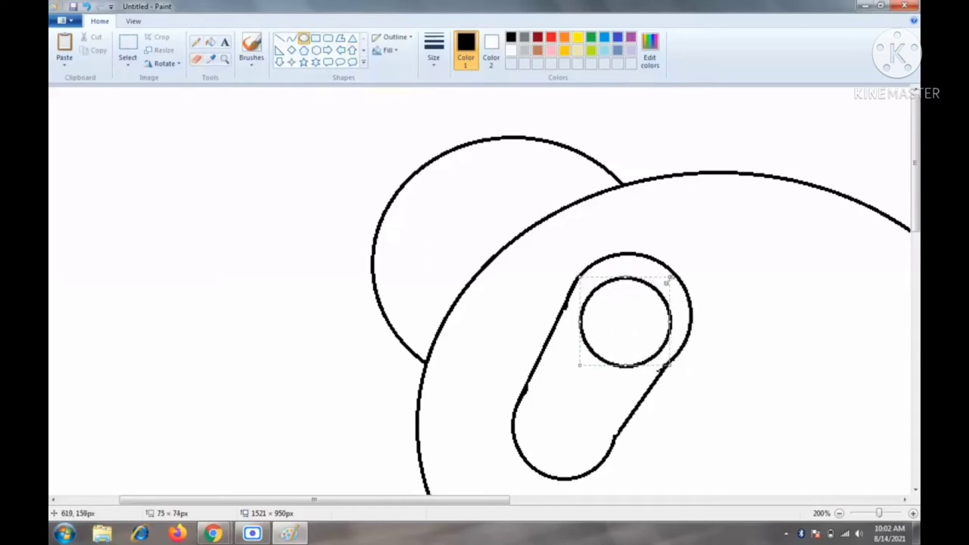
drag(575, 371, 615, 431)
drag(579, 400, 570, 393)
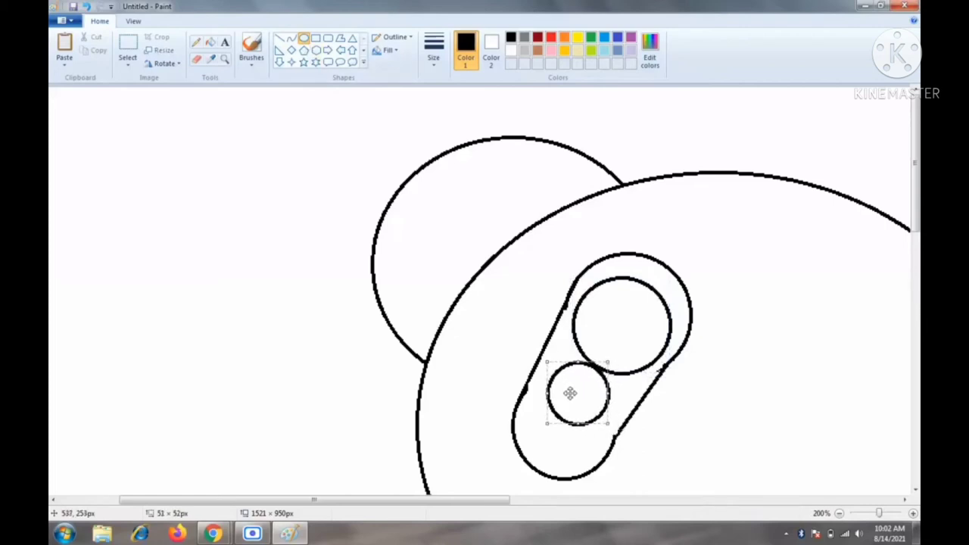
Step: Draw a triangle about 83 × 85 px in the middle of the face, just above the heart
click(868, 517)
click(864, 515)
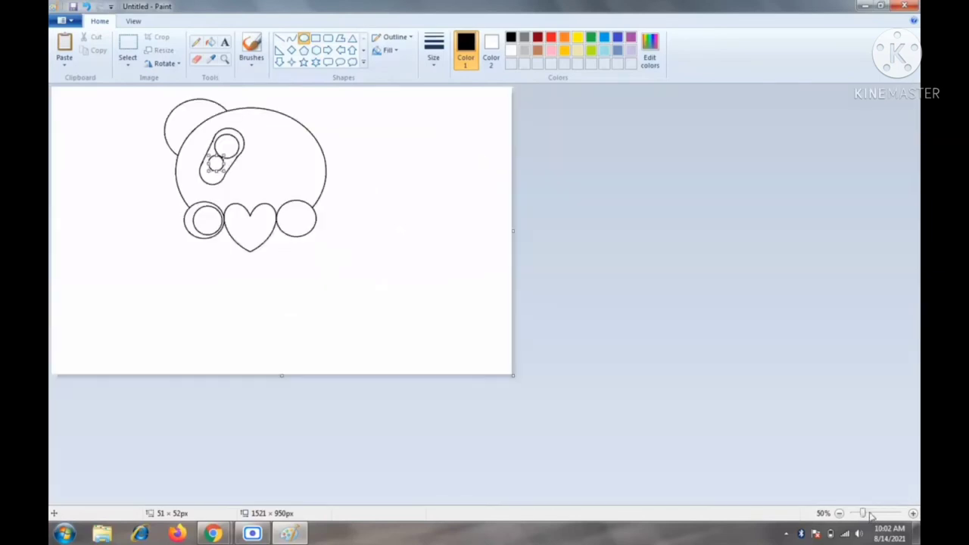
click(874, 515)
click(128, 45)
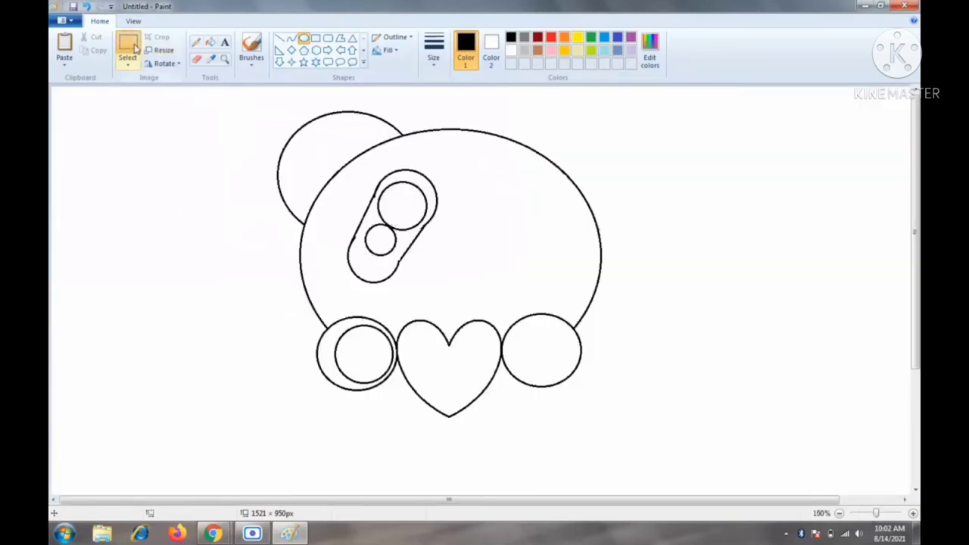
drag(254, 92, 222, 146)
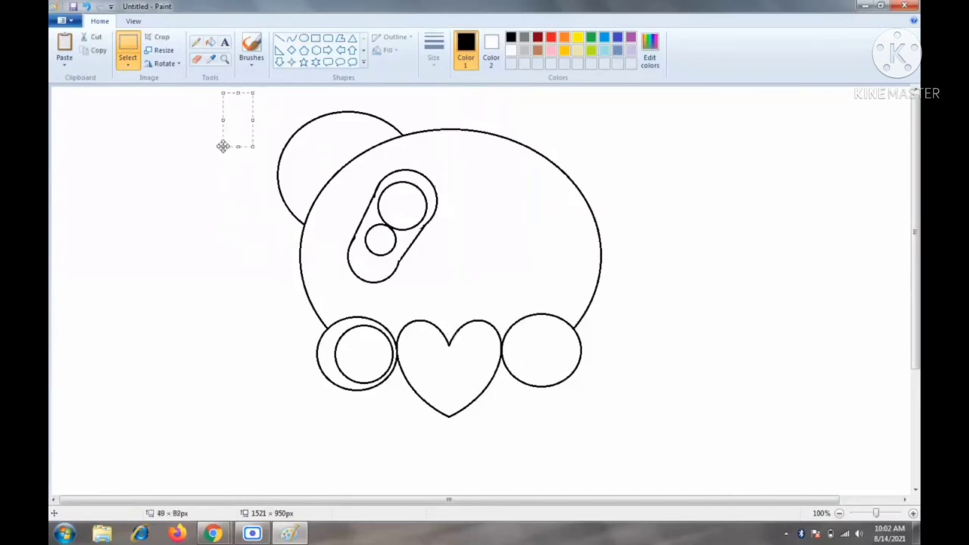
click(353, 38)
drag(424, 249, 474, 299)
Step: Flip the triangle vertically and reshape it into a wider, flatter nose of about 94 × 59 px
click(165, 64)
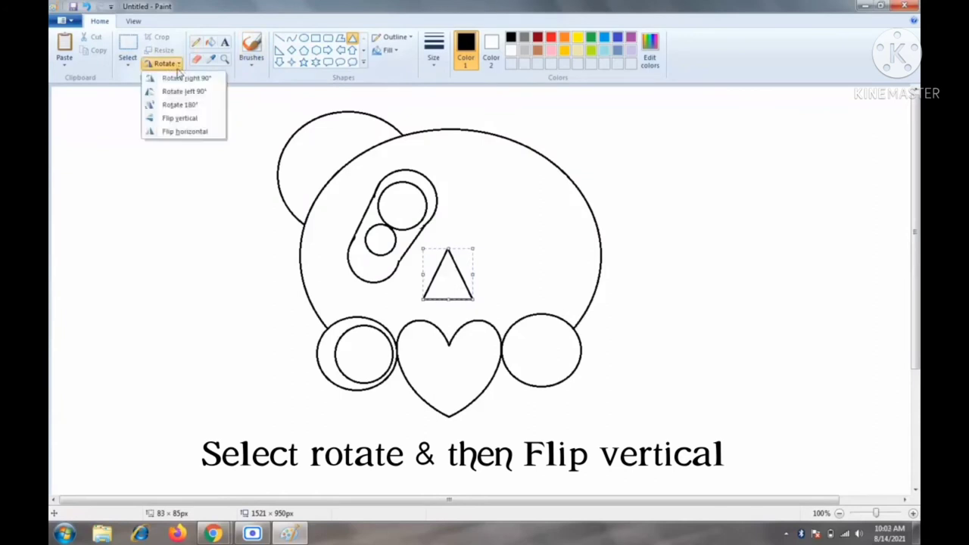
click(186, 131)
click(172, 66)
click(181, 118)
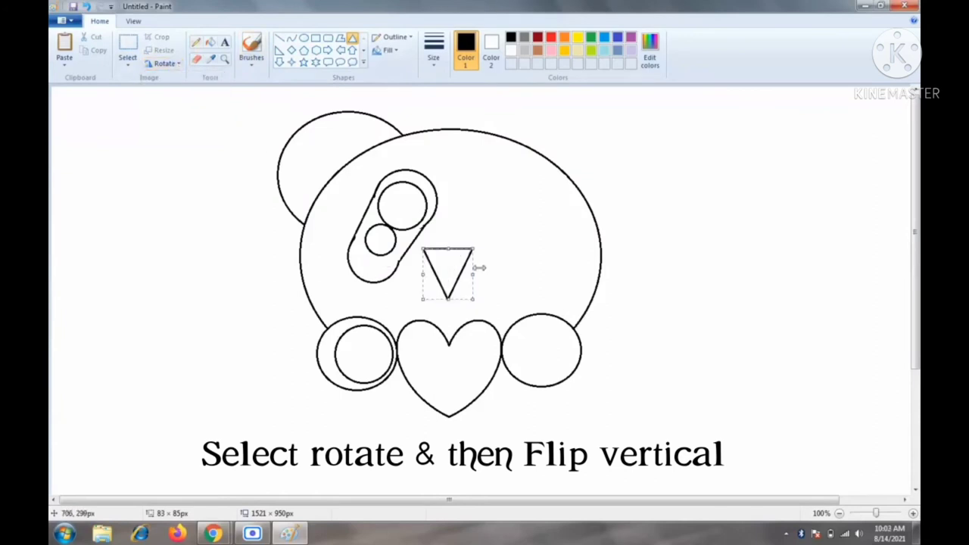
drag(475, 247, 482, 262)
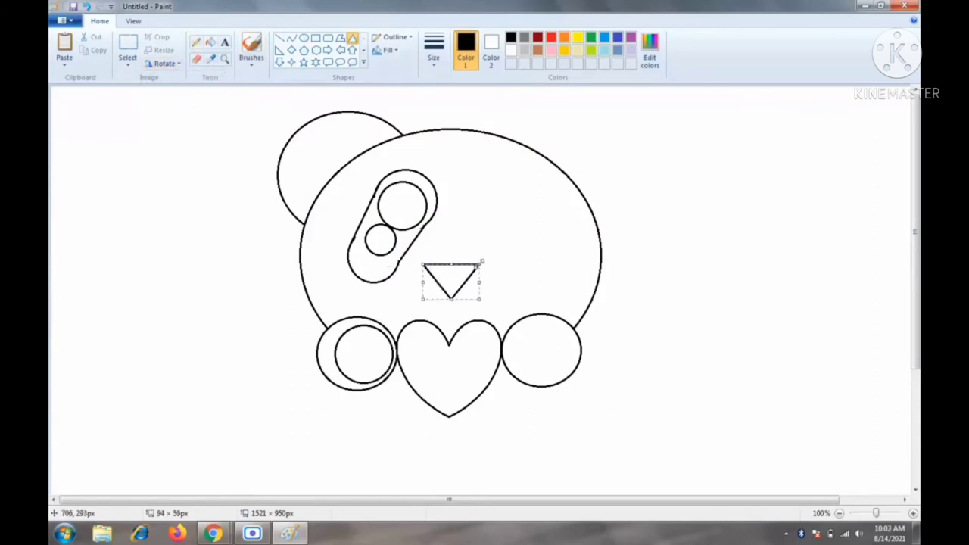
Step: Delete the nose triangle's lower tip and close the gap with a small rounded curve
click(128, 45)
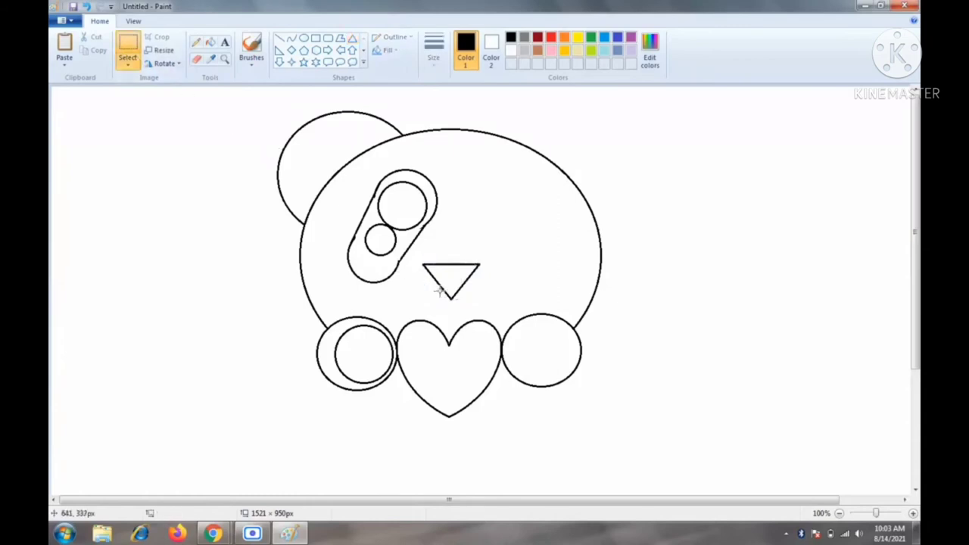
mouse_move(471, 304)
mouse_down()
mouse_move(493, 299)
mouse_move(449, 295)
mouse_up()
key(Delete)
click(291, 38)
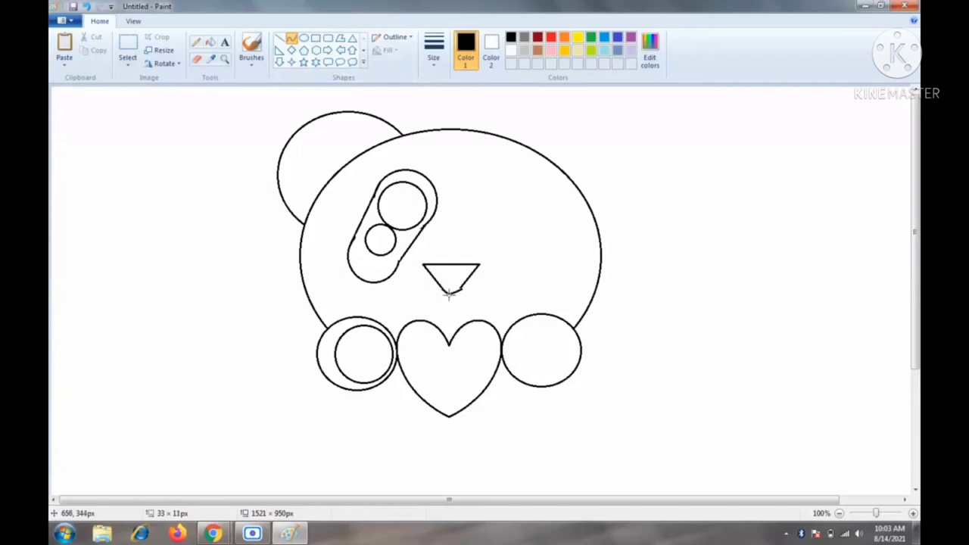
click(453, 294)
click(467, 285)
Step: Delete the nose's upper-left corner and replace it with a small curve about 7 × 14 px
click(127, 50)
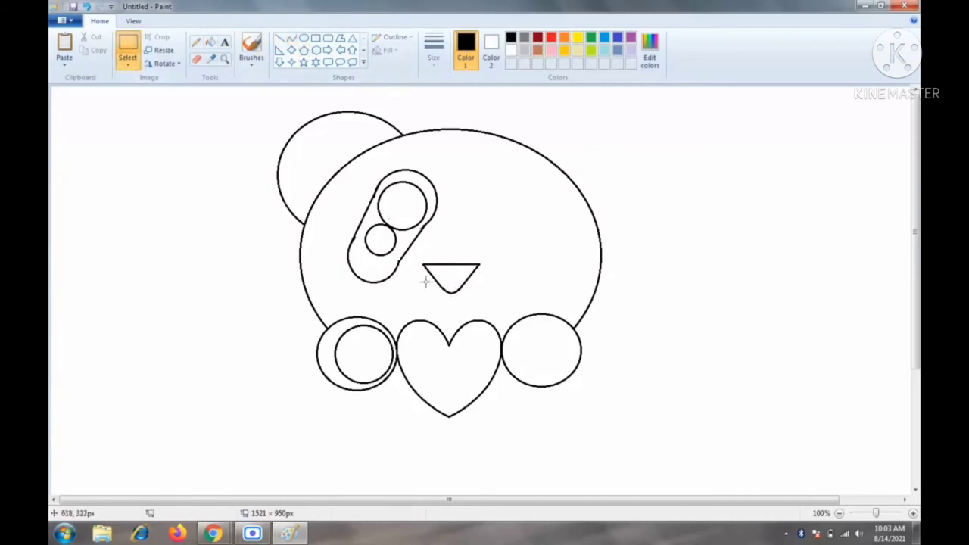
drag(418, 255, 432, 278)
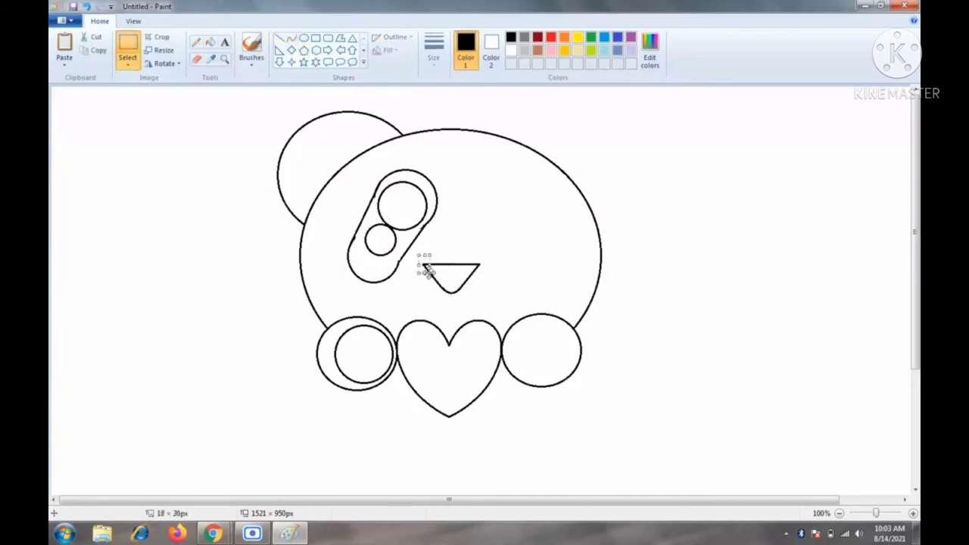
key(Delete)
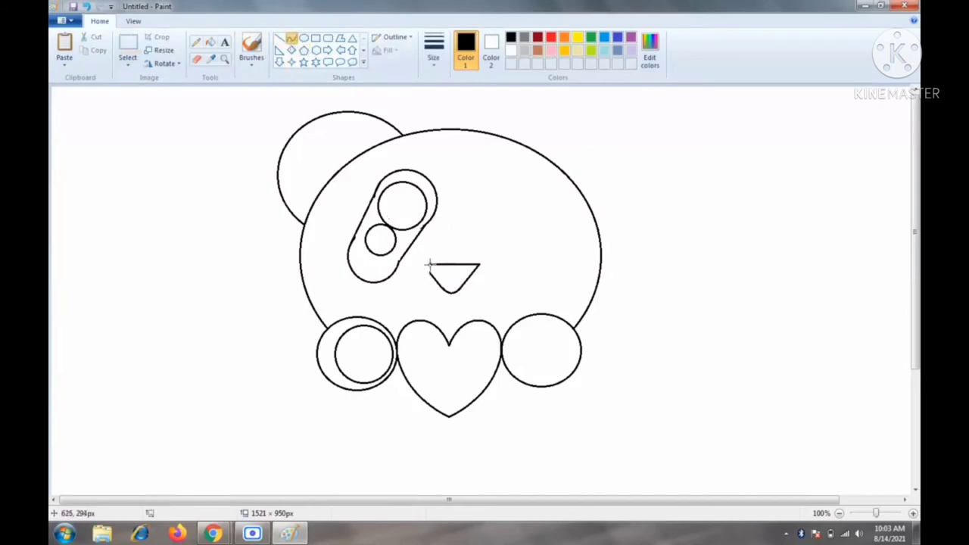
drag(430, 264, 429, 272)
click(128, 44)
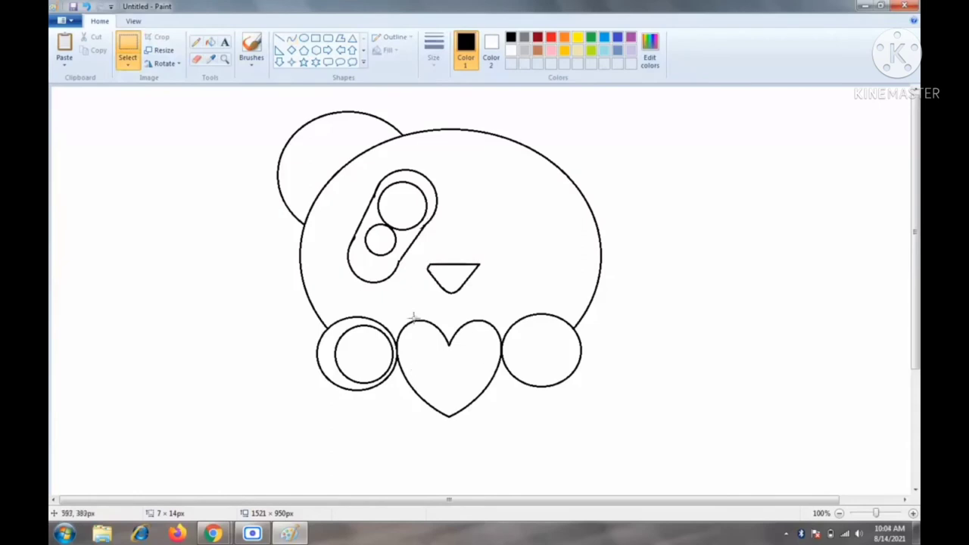
click(291, 39)
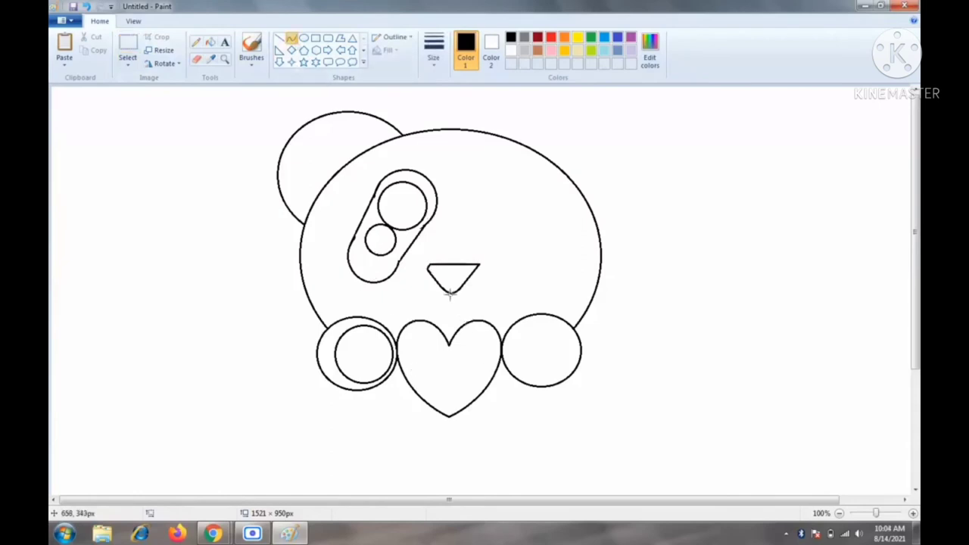
drag(452, 295, 433, 300)
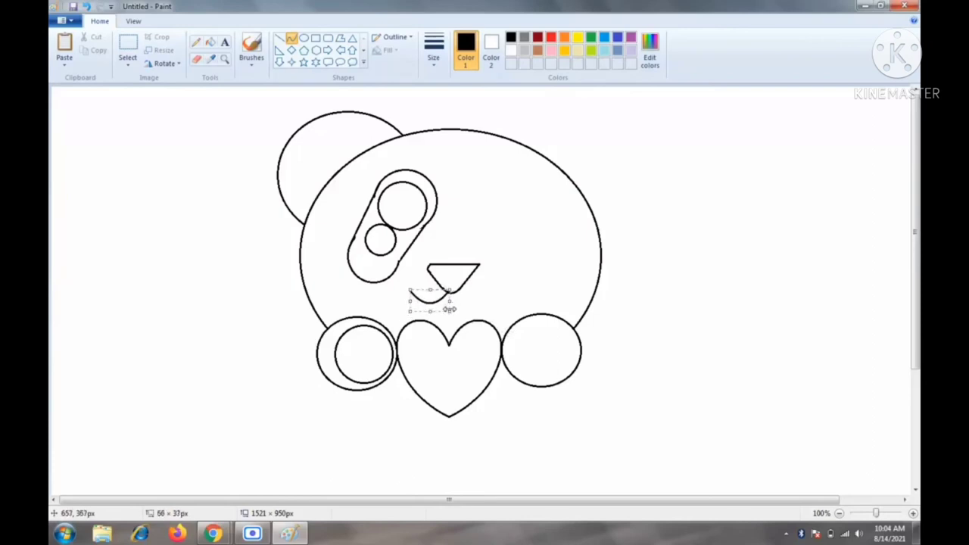
drag(448, 288, 402, 288)
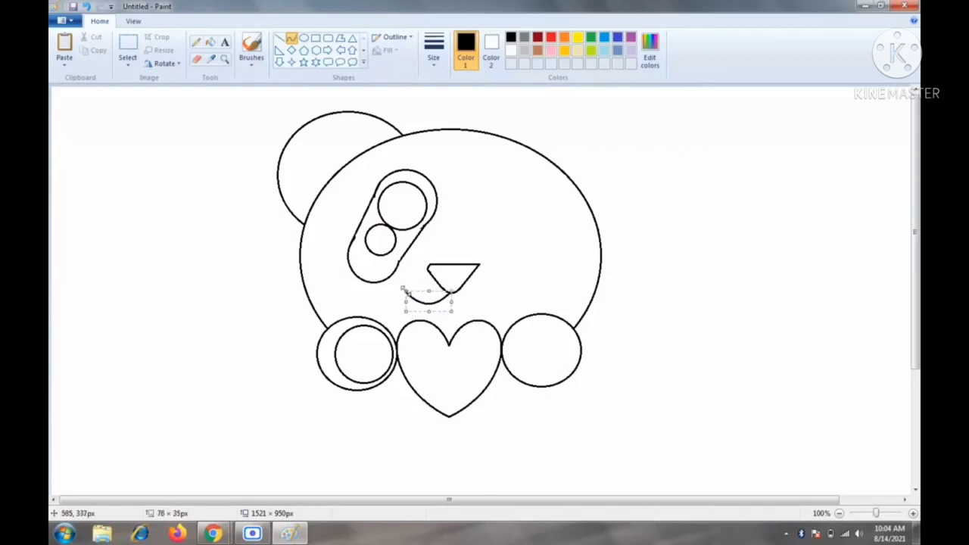
click(467, 308)
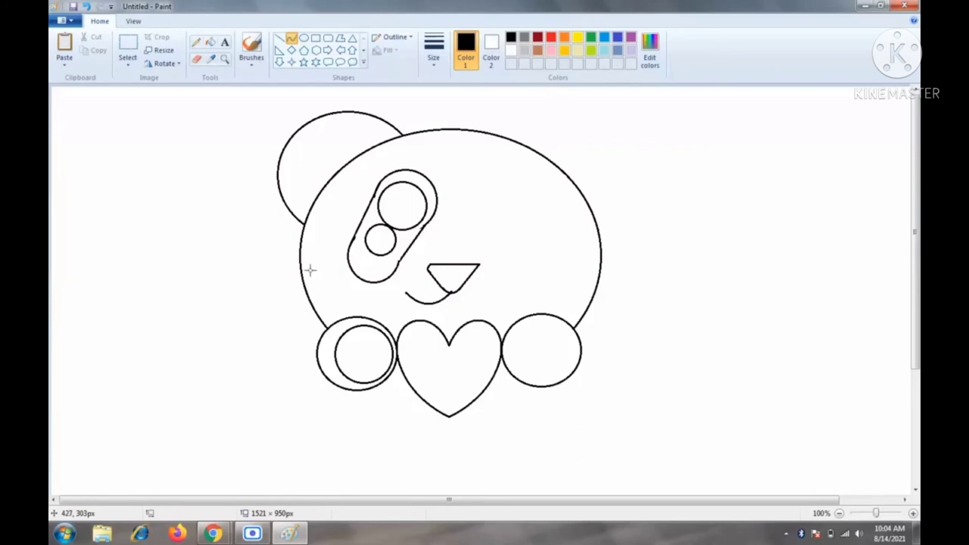
click(87, 7)
Step: Draw a smiling mouth curve about 79 × 28 px from the nose's lower tip out to the left
click(292, 38)
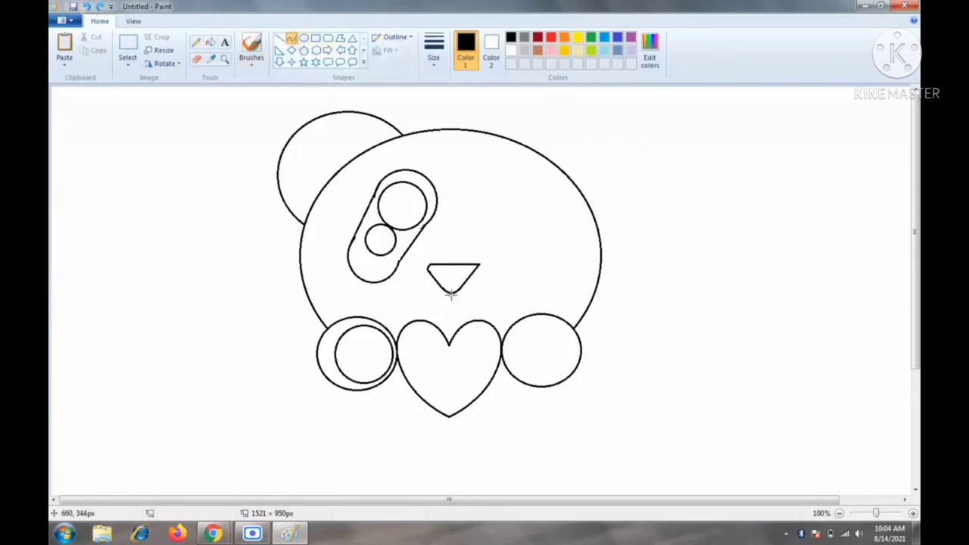
drag(453, 292, 430, 307)
drag(435, 295, 407, 293)
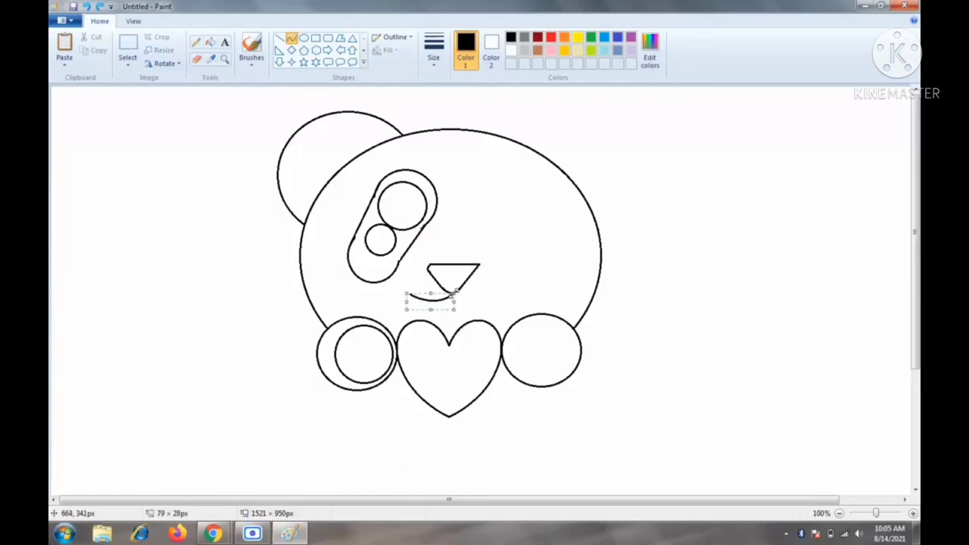
click(478, 290)
Step: Select the left half of the character up to its vertical centre line, about 365 × 632 px, and move it left, away from the right half
click(127, 49)
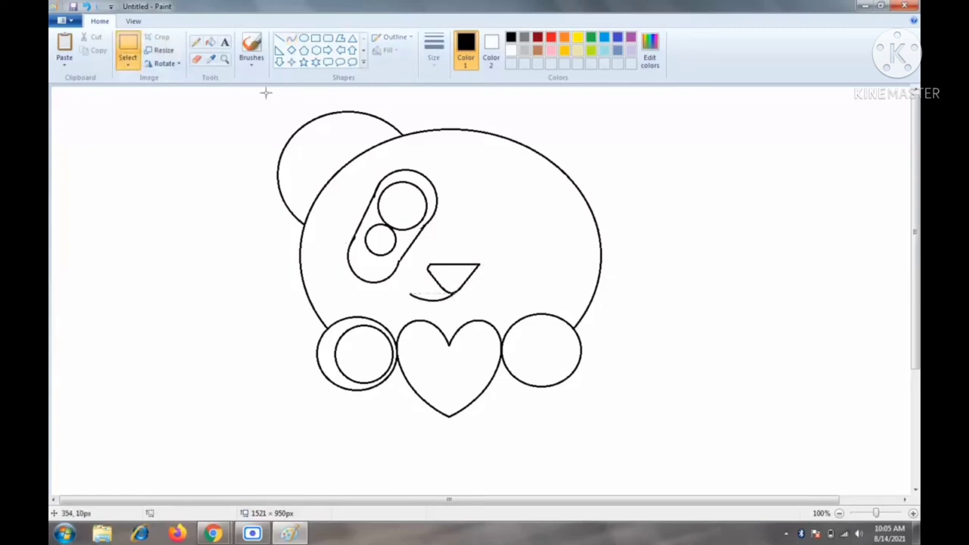
drag(230, 91, 450, 472)
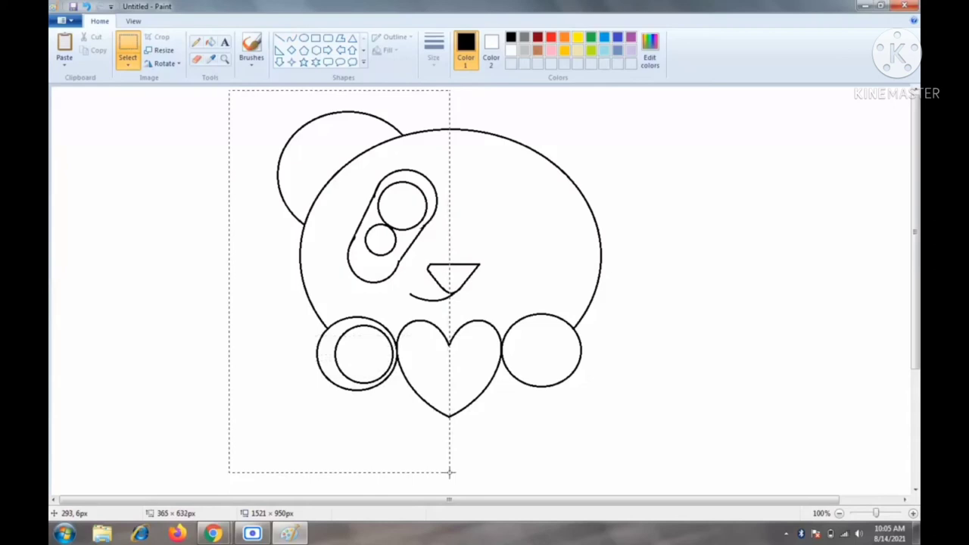
drag(449, 473, 450, 472)
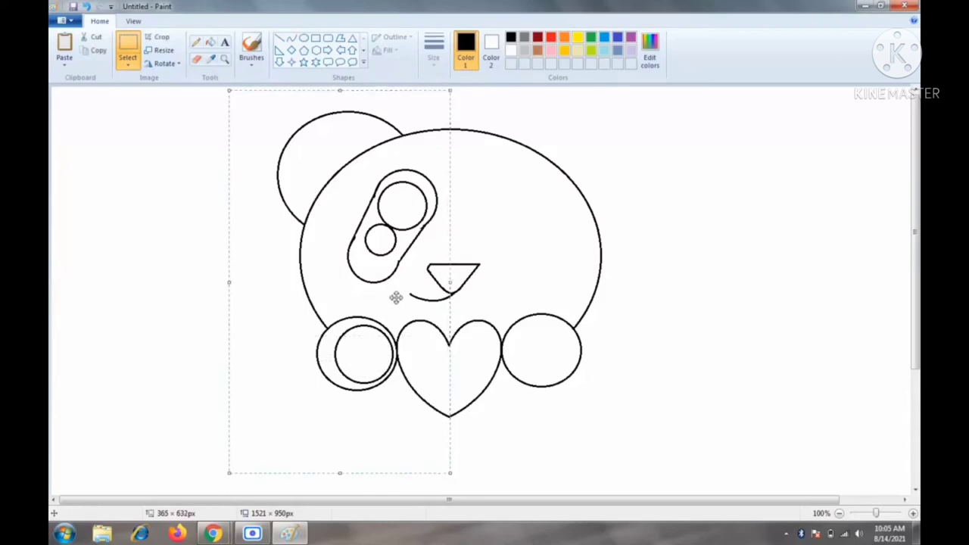
drag(397, 298, 338, 297)
Step: Turn on transparent selection and delete the right half of the character
click(127, 66)
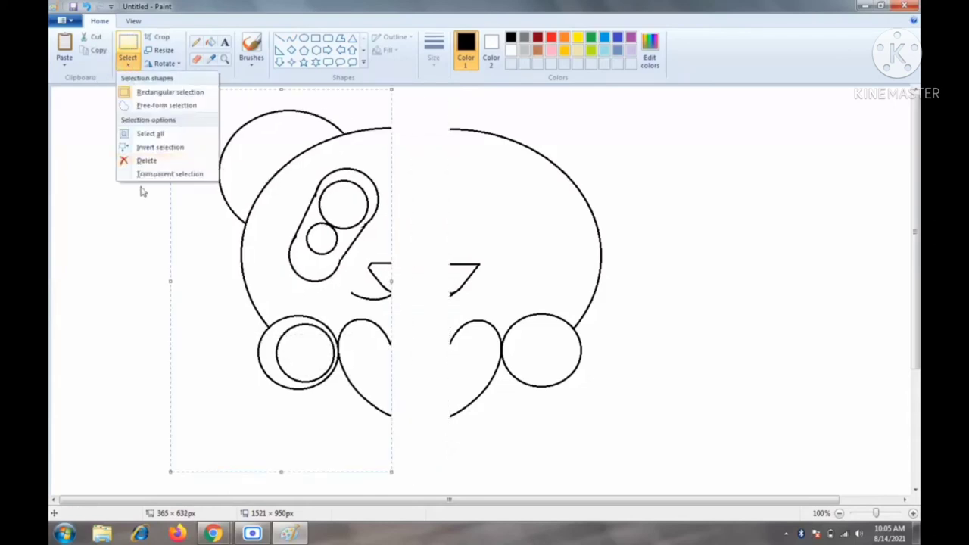
click(144, 174)
click(452, 151)
drag(423, 96, 639, 417)
key(Delete)
Step: Copy the remaining left half of the character, paste it and place the duplicate to the right of the original
click(127, 60)
click(156, 193)
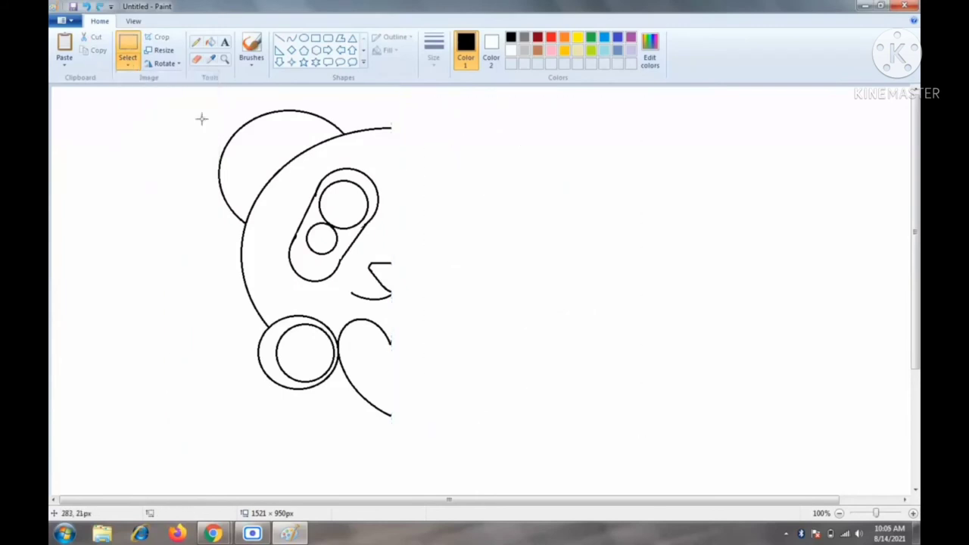
drag(198, 105, 437, 428)
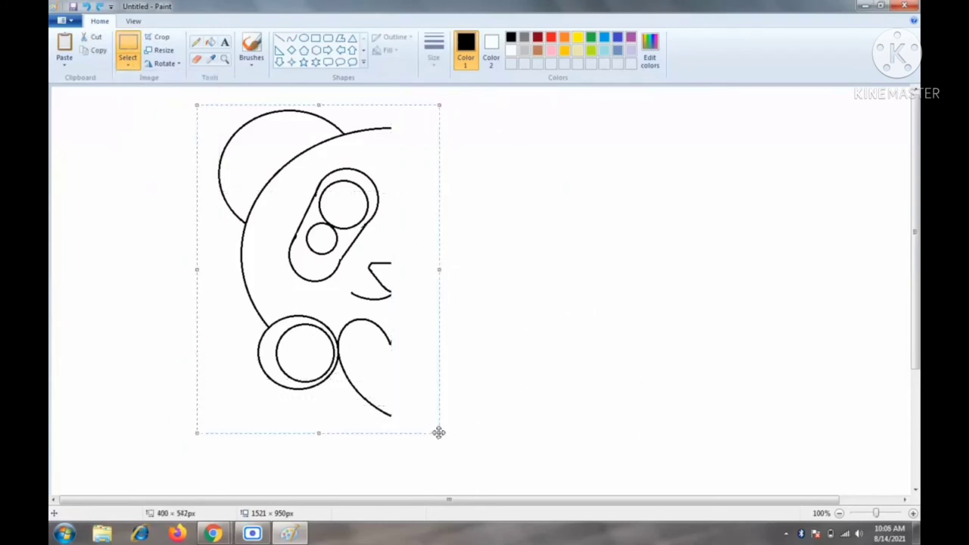
key(ctrl+c)
key(ctrl+v)
drag(161, 243, 503, 294)
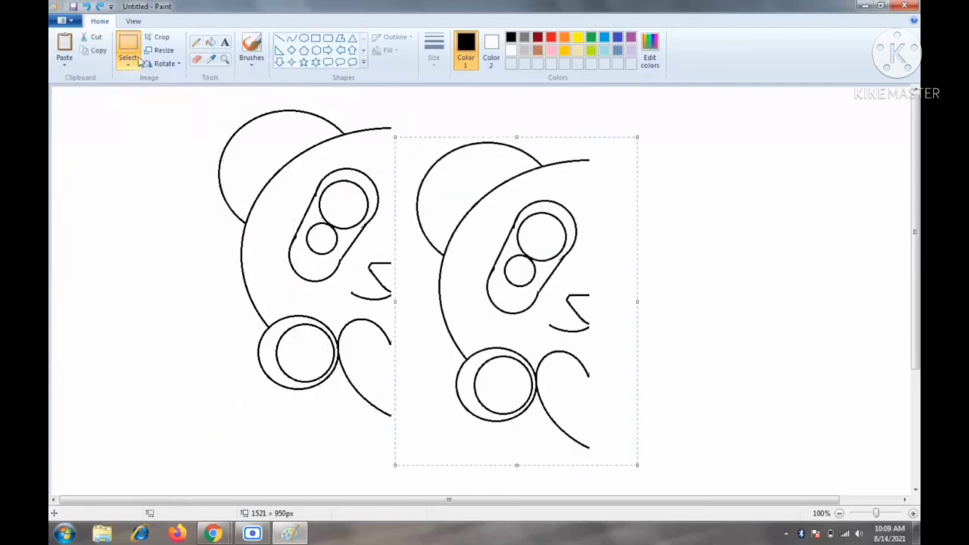
Step: Flip the pasted half horizontally and move it against the left half to complete the symmetrical panda, then deselect it
click(128, 62)
click(162, 63)
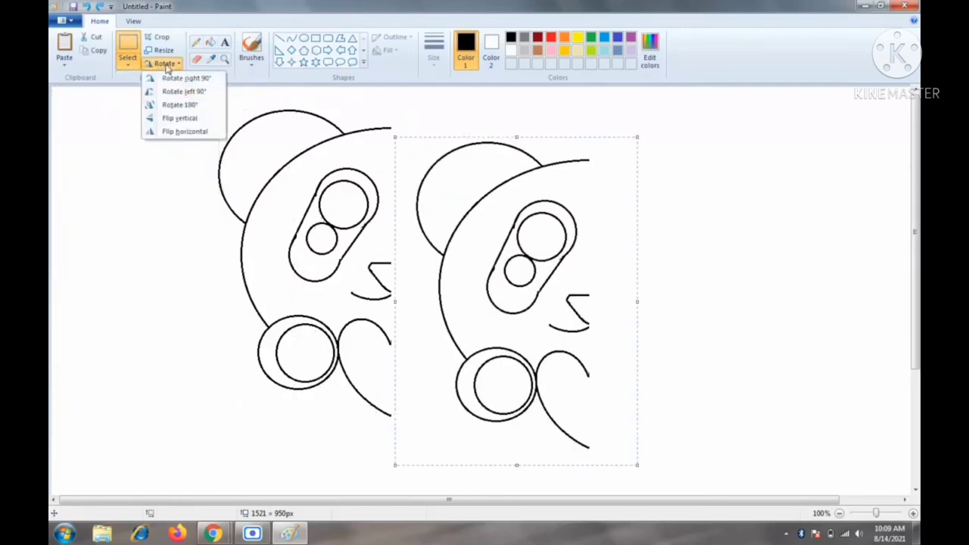
click(173, 131)
drag(472, 222, 415, 190)
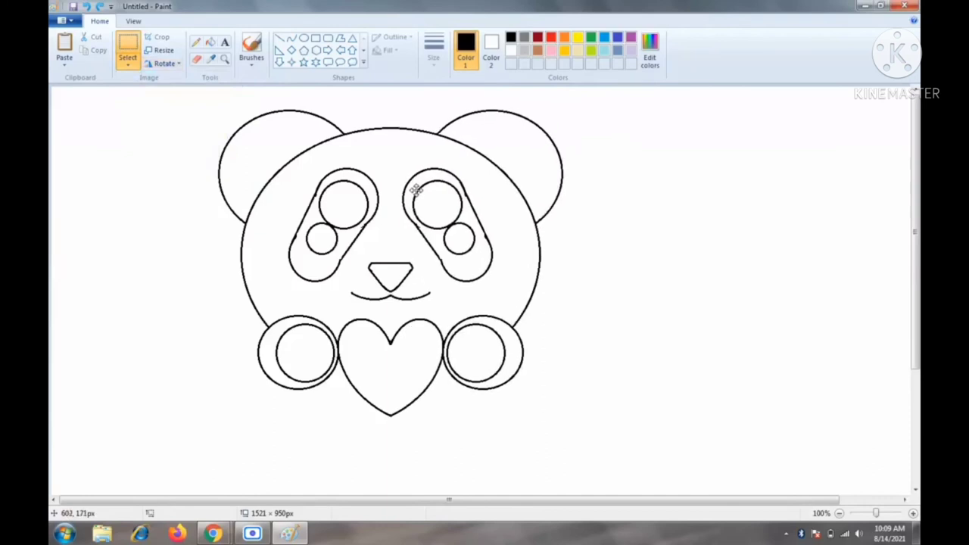
click(716, 253)
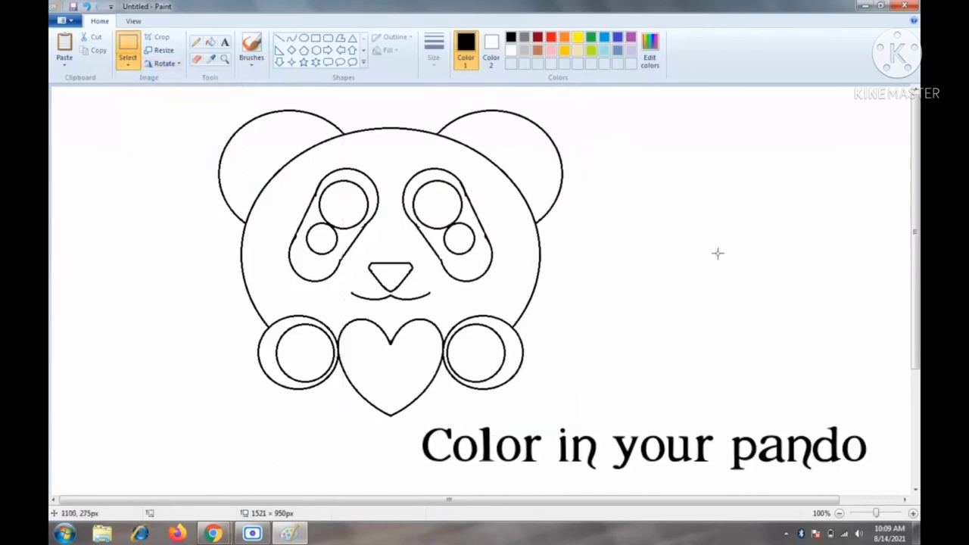
Step: Fill the heart with red
click(551, 36)
click(210, 43)
click(394, 344)
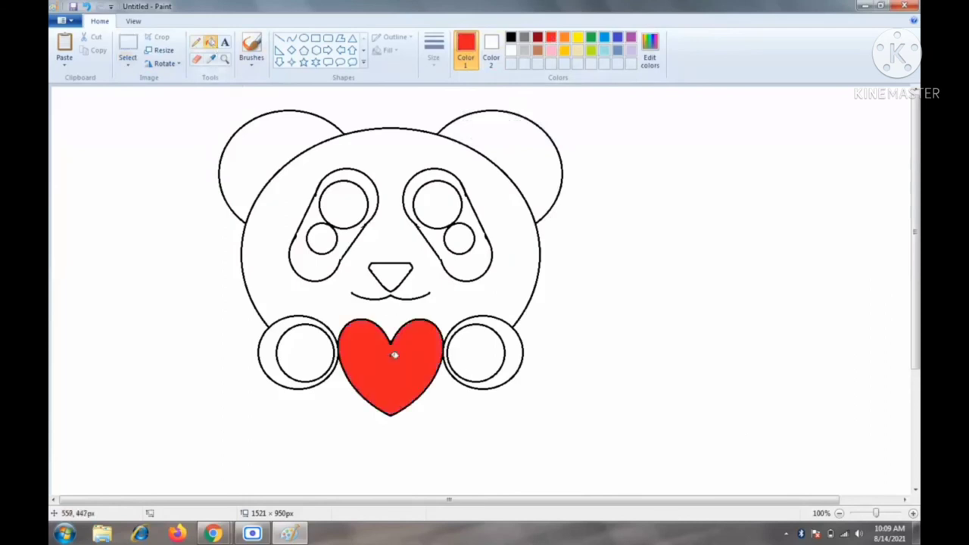
Step: Fill both ears, the outer rings of both paws and both eye patches with black
click(511, 36)
click(305, 136)
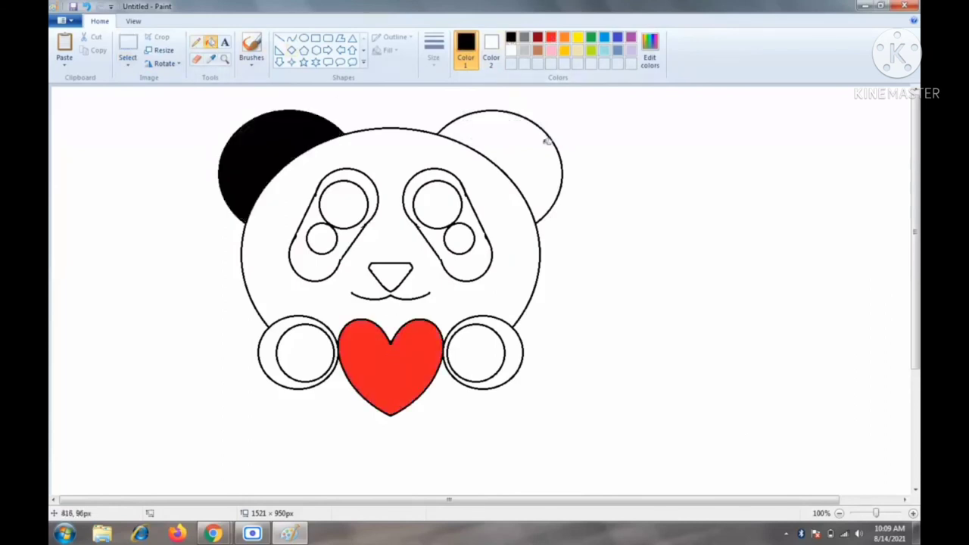
click(547, 140)
click(272, 346)
click(506, 339)
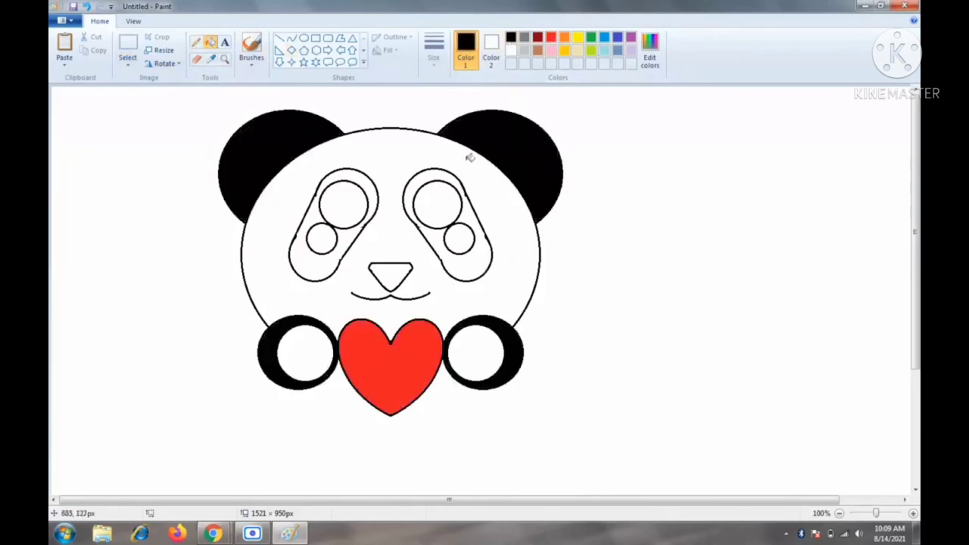
click(471, 214)
click(362, 228)
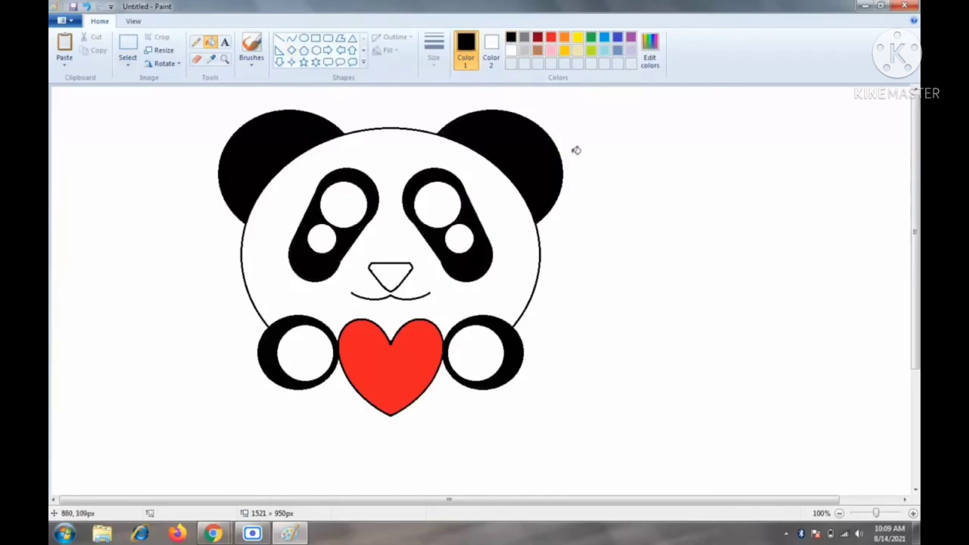
Step: Pick the light pink basic color as the foreground color and fill the nose with it
click(652, 53)
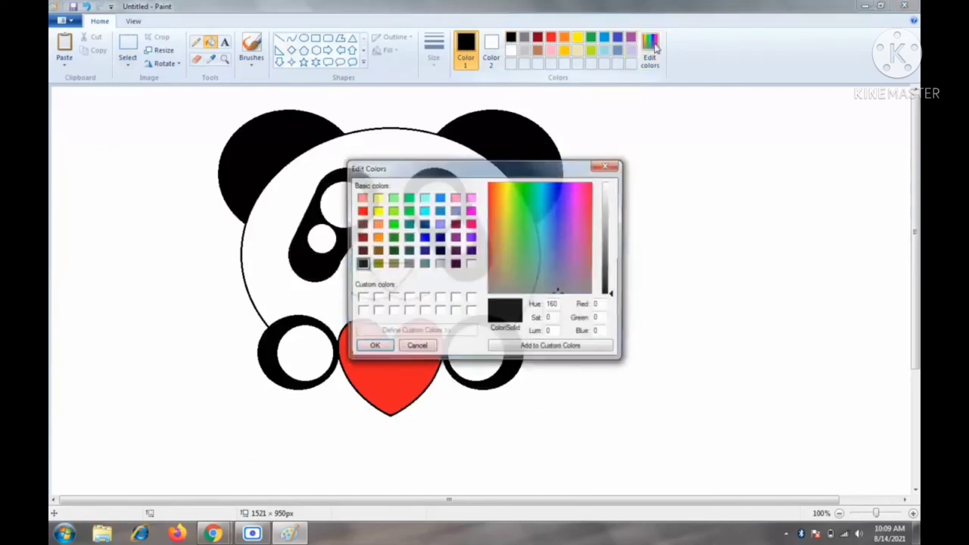
click(471, 199)
click(371, 347)
click(390, 275)
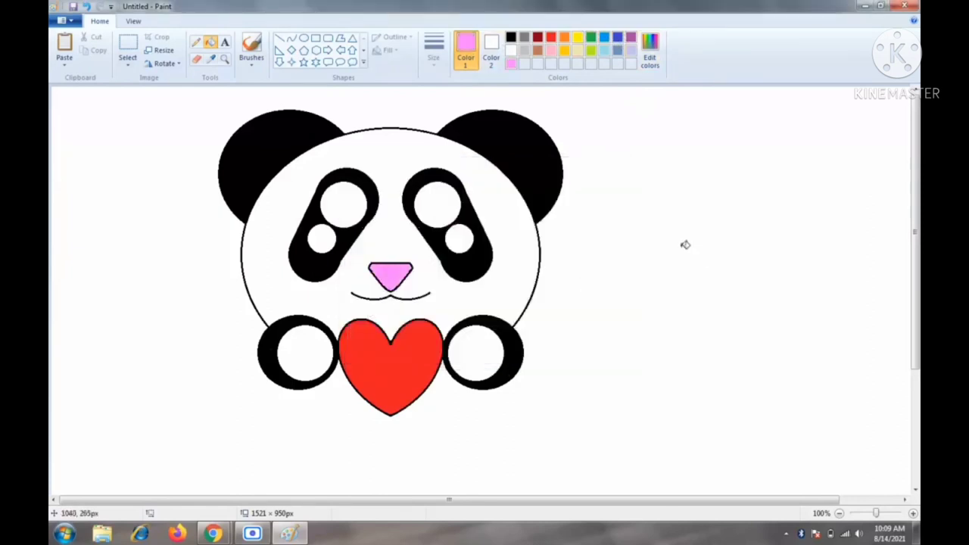
Step: Fill the inner circles of both paws with light gray
click(524, 50)
click(313, 352)
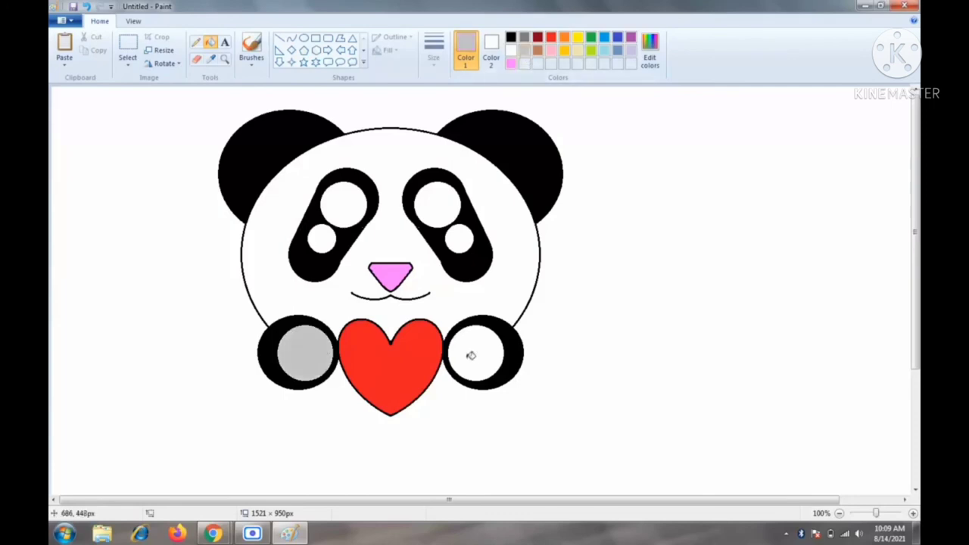
click(471, 355)
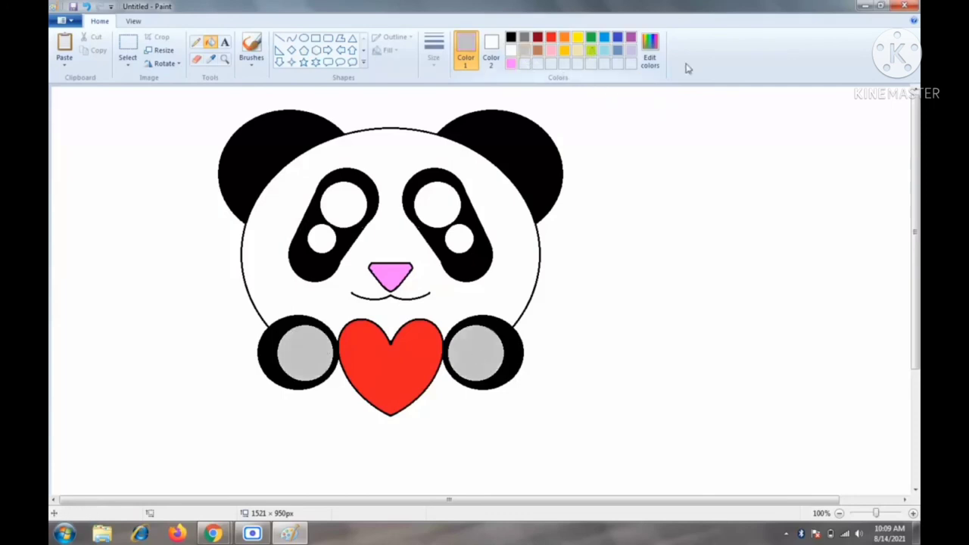
Step: Draw a light gray curve about 194 × 174 px inside the head's upper-left edge and fill the sliver it encloses with gray
click(291, 38)
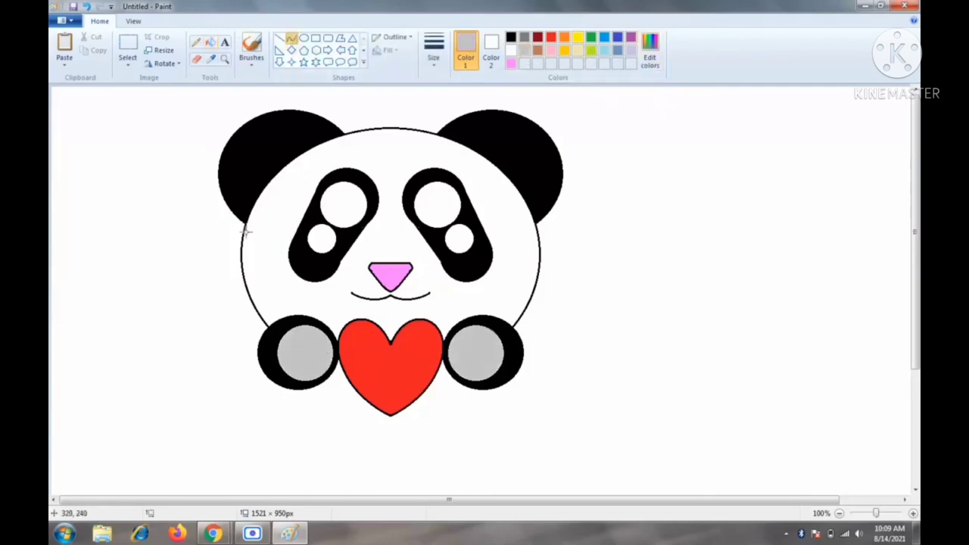
drag(245, 233, 360, 132)
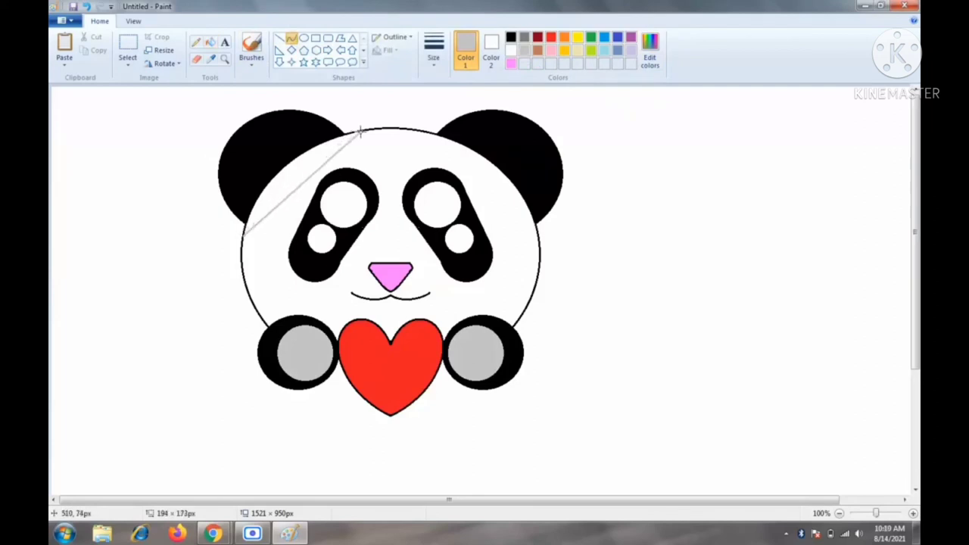
drag(299, 182, 291, 171)
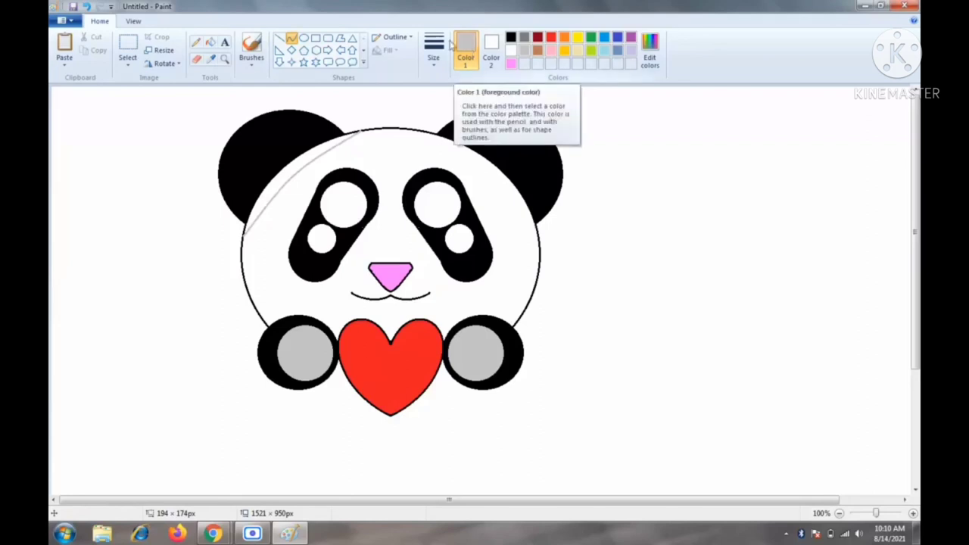
click(209, 42)
click(298, 166)
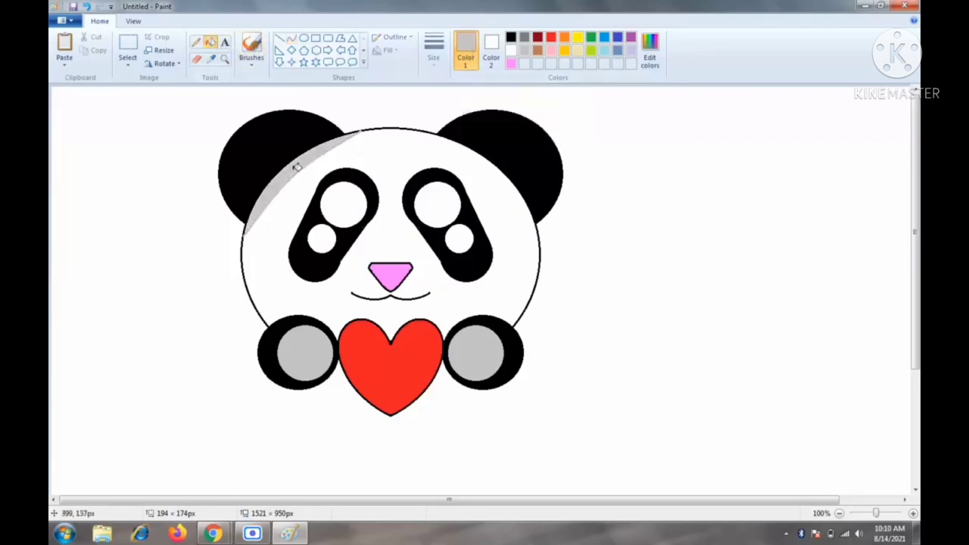
Step: Try filling the panda's face with light gray and then with white, and undo both fills
click(651, 54)
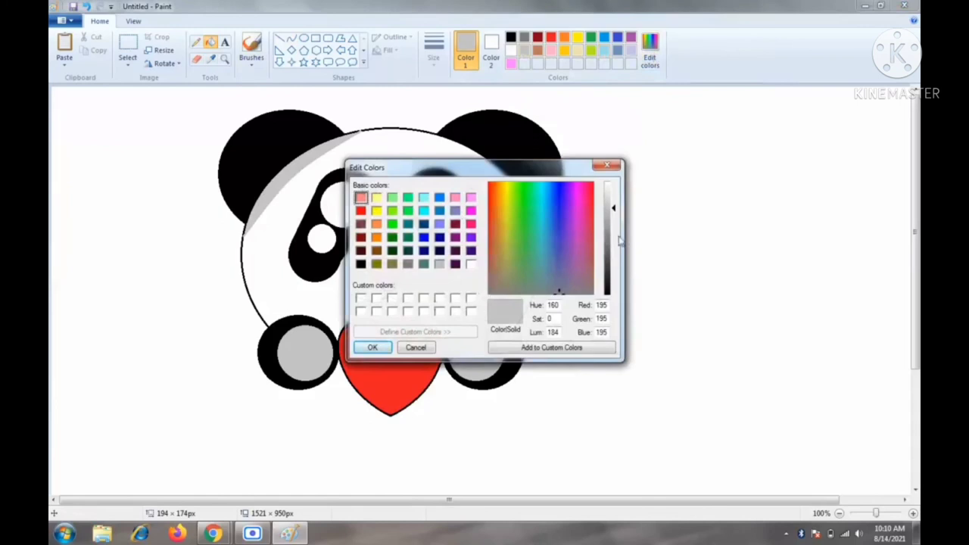
drag(547, 303, 490, 300)
click(372, 347)
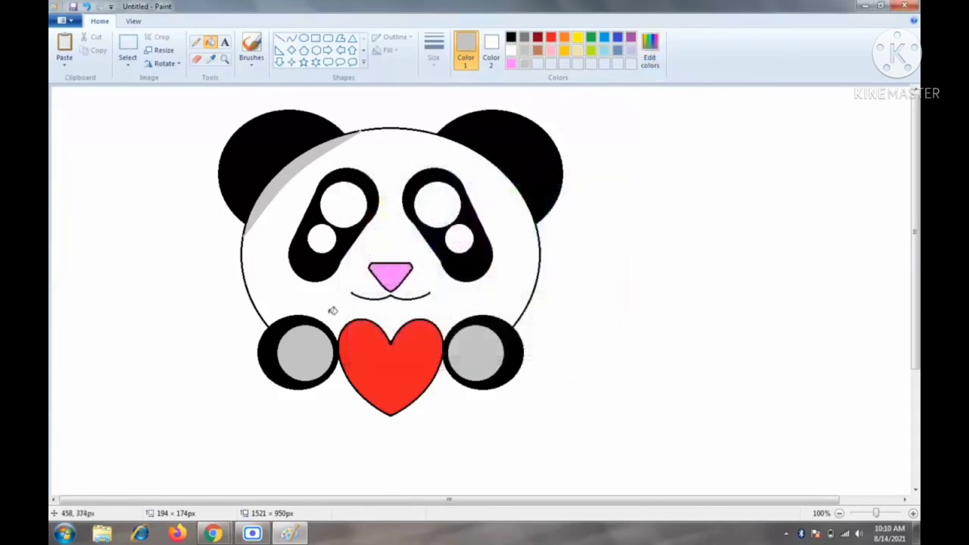
click(333, 311)
click(511, 52)
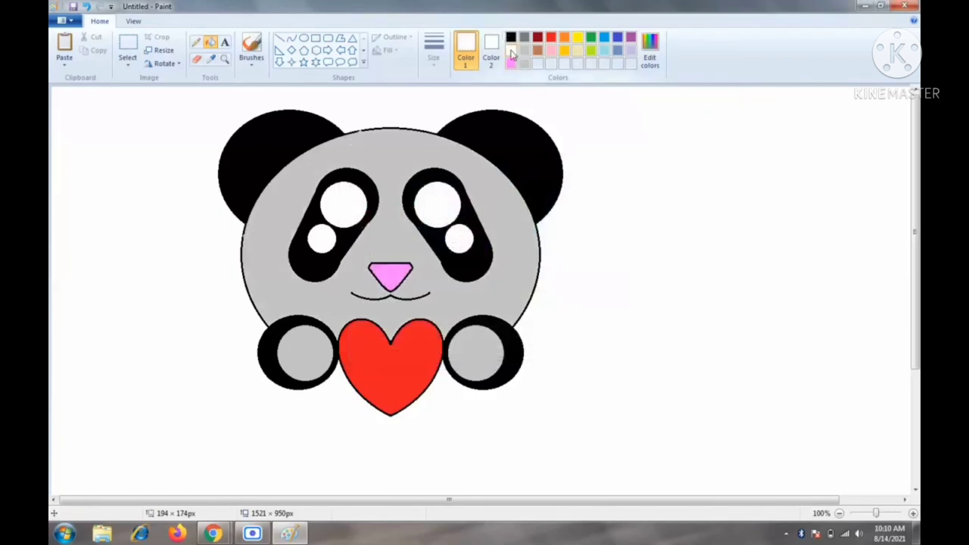
click(345, 292)
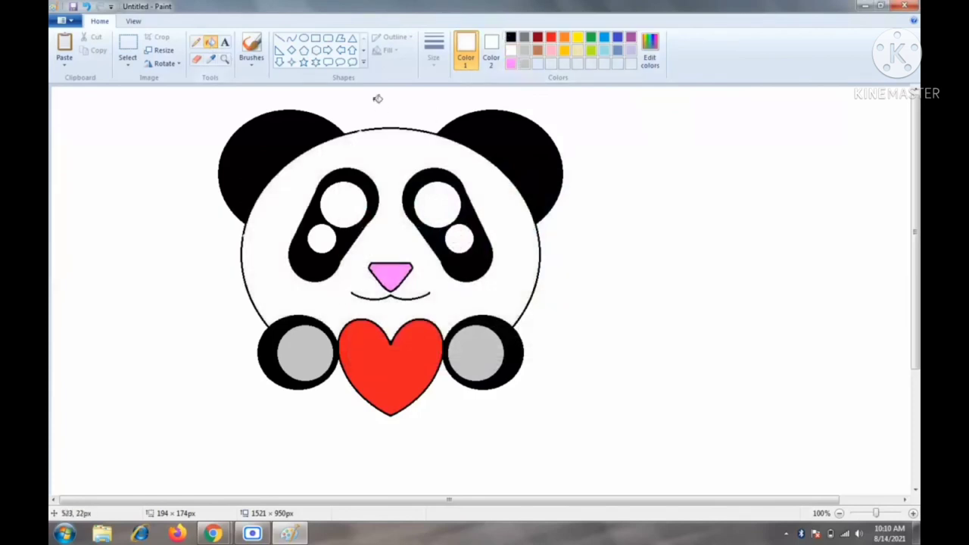
click(87, 7)
click(88, 6)
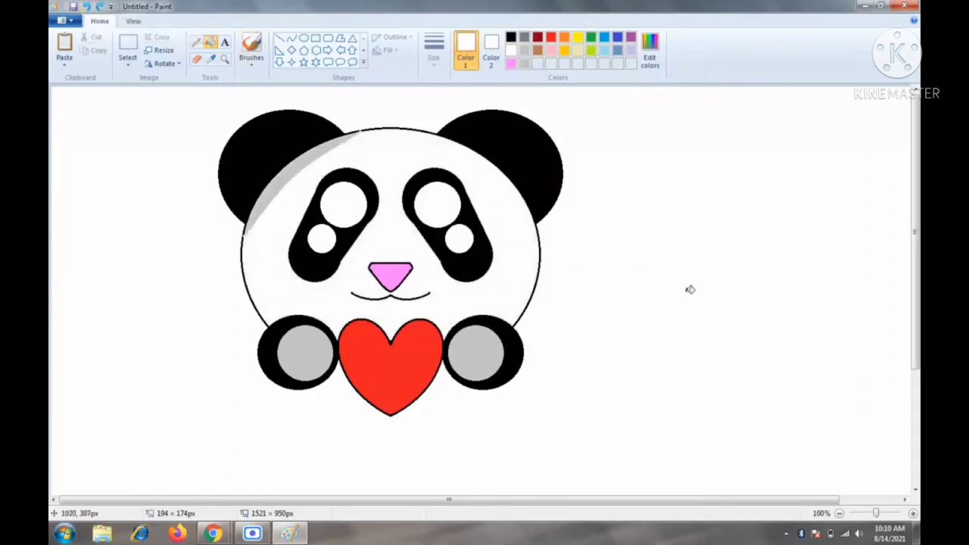
Step: Mix a custom dark teal color and fill the background around the panda with it
click(649, 54)
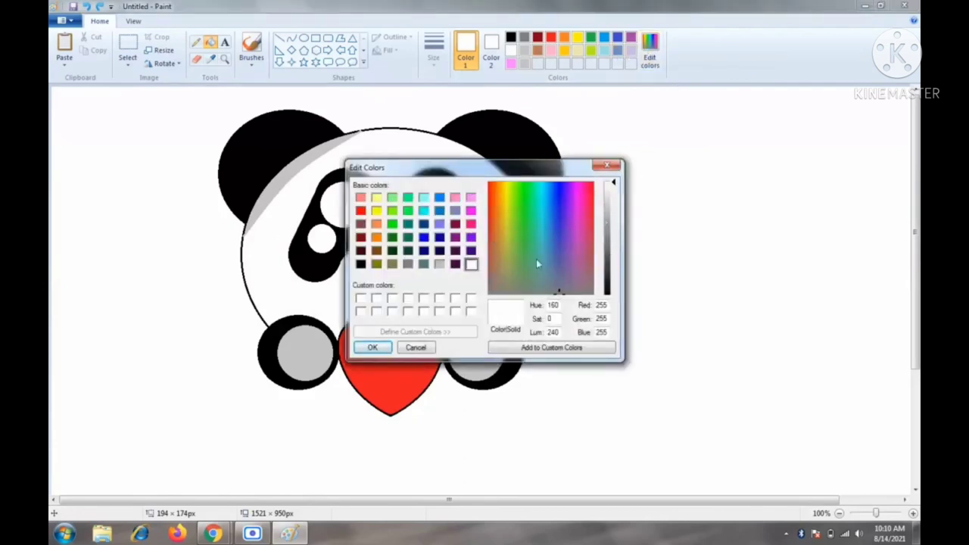
drag(558, 293, 541, 187)
drag(614, 186, 612, 258)
click(372, 346)
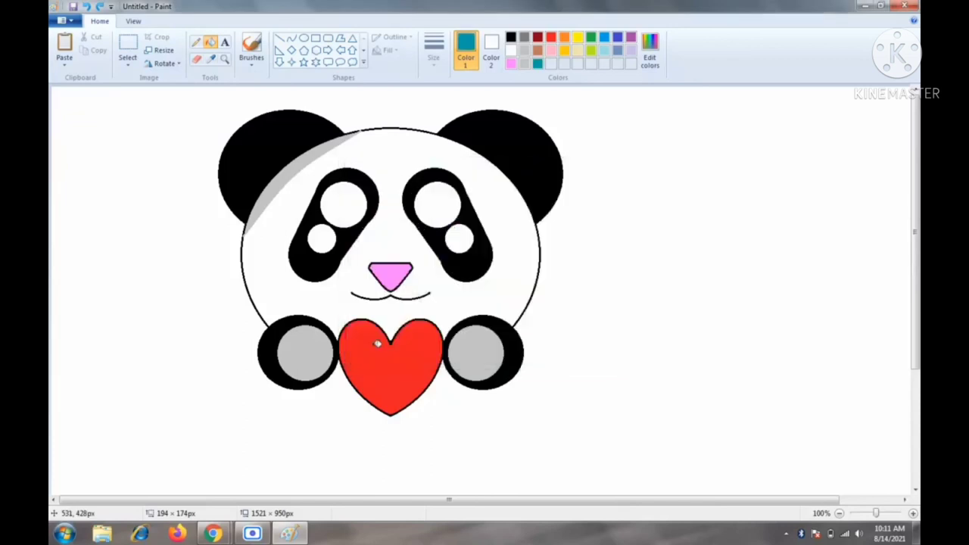
click(169, 113)
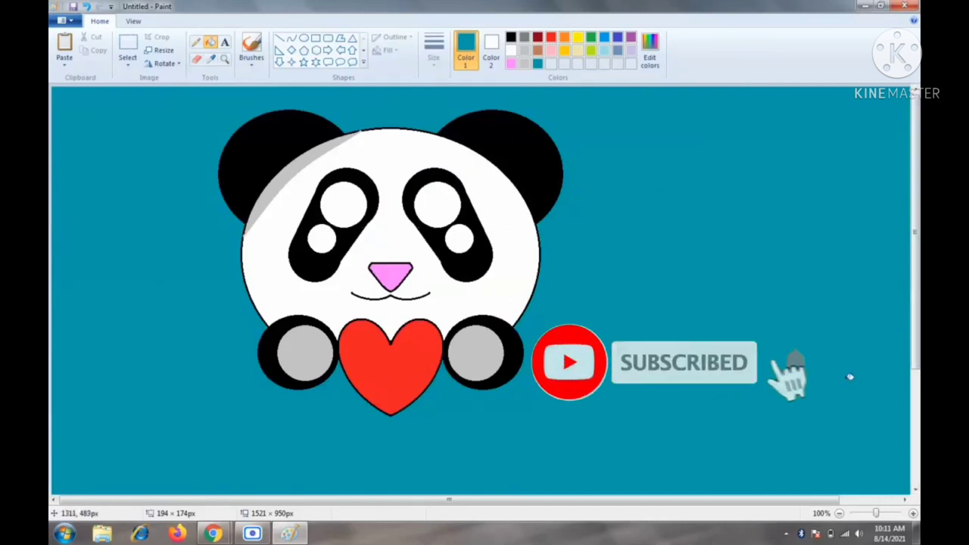
Step: Save the drawing as a PNG named panda in the Pictures library
click(72, 6)
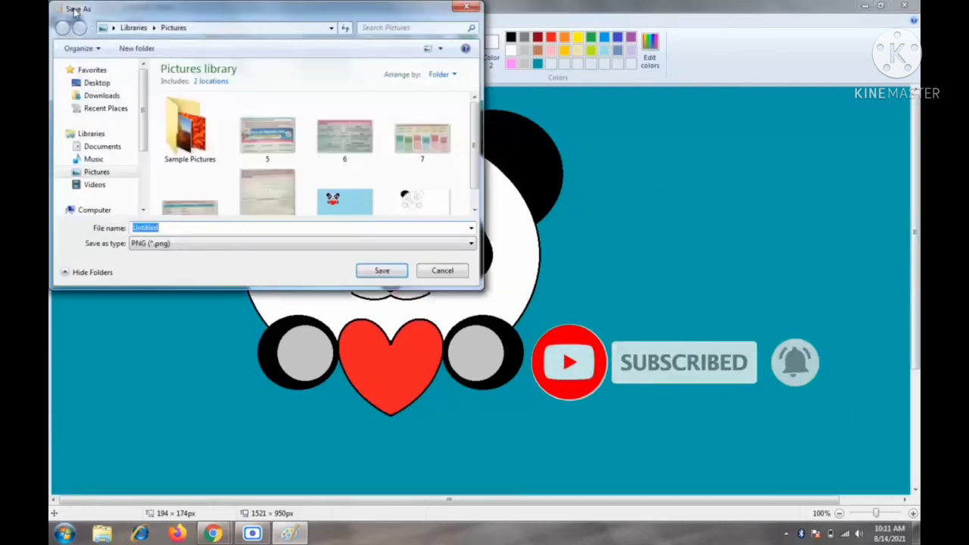
key(BackSpace)
text(pan)
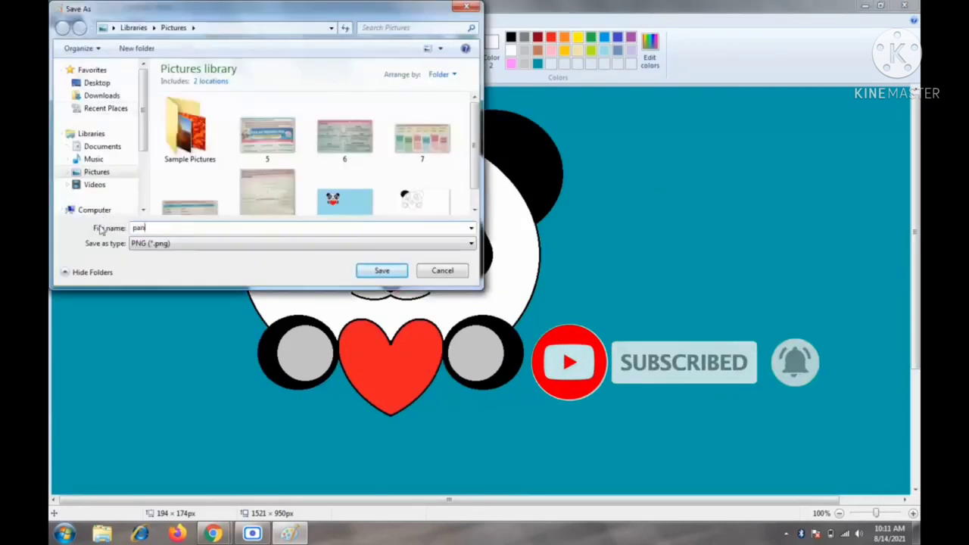
text(da)
key(Return)
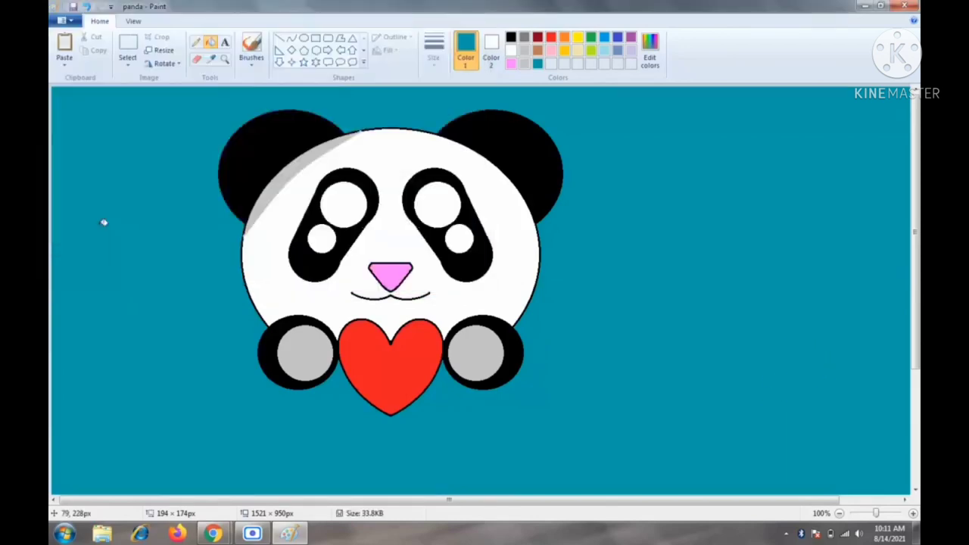